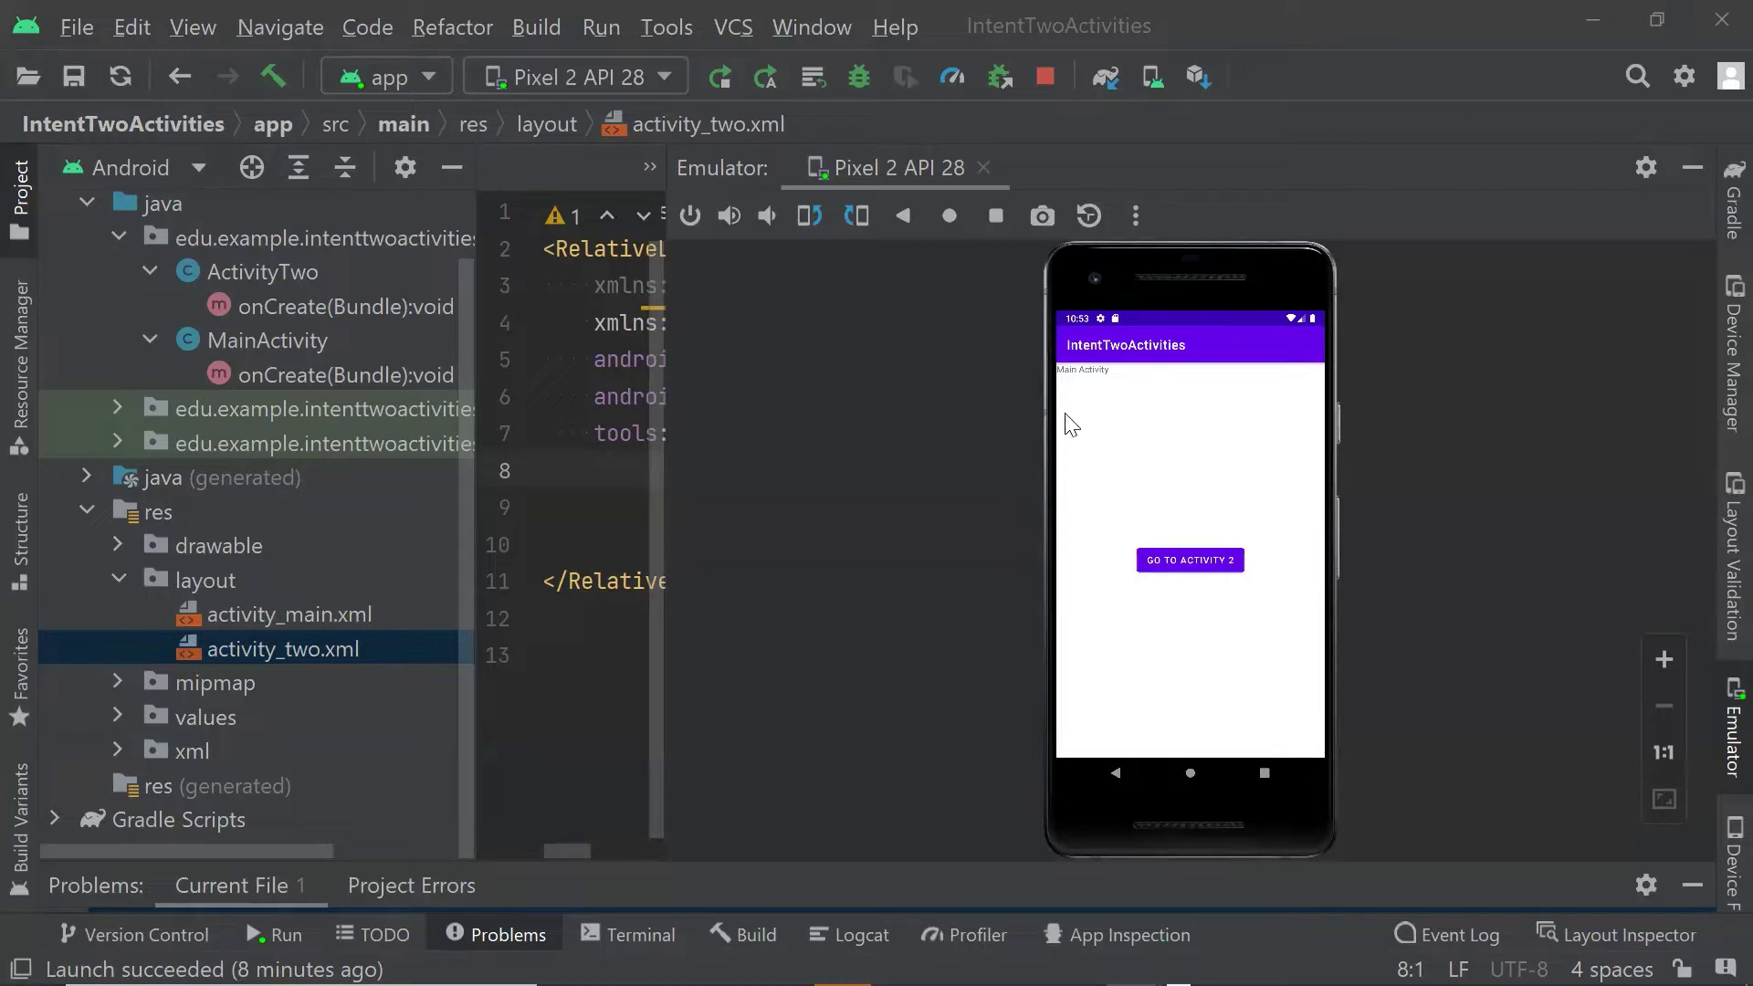
- Try the second activity in the running app, then inspect the java folder's new-file options
left_click(1204, 568)
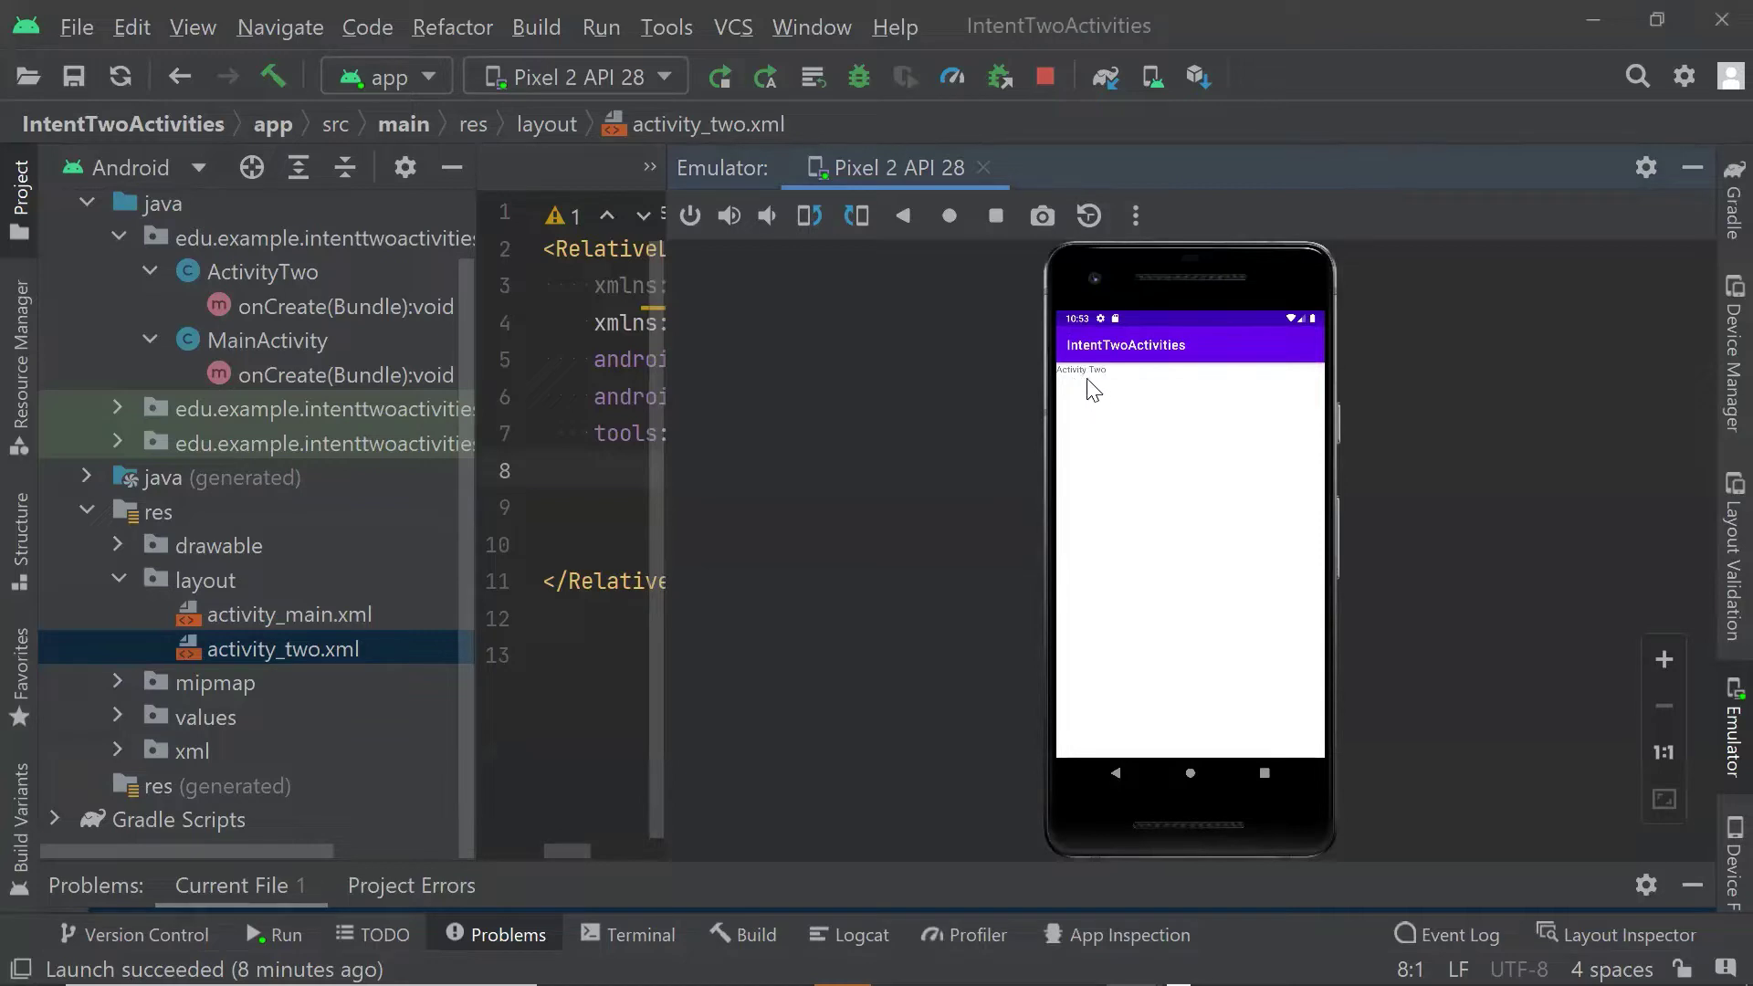
left_click(1115, 771)
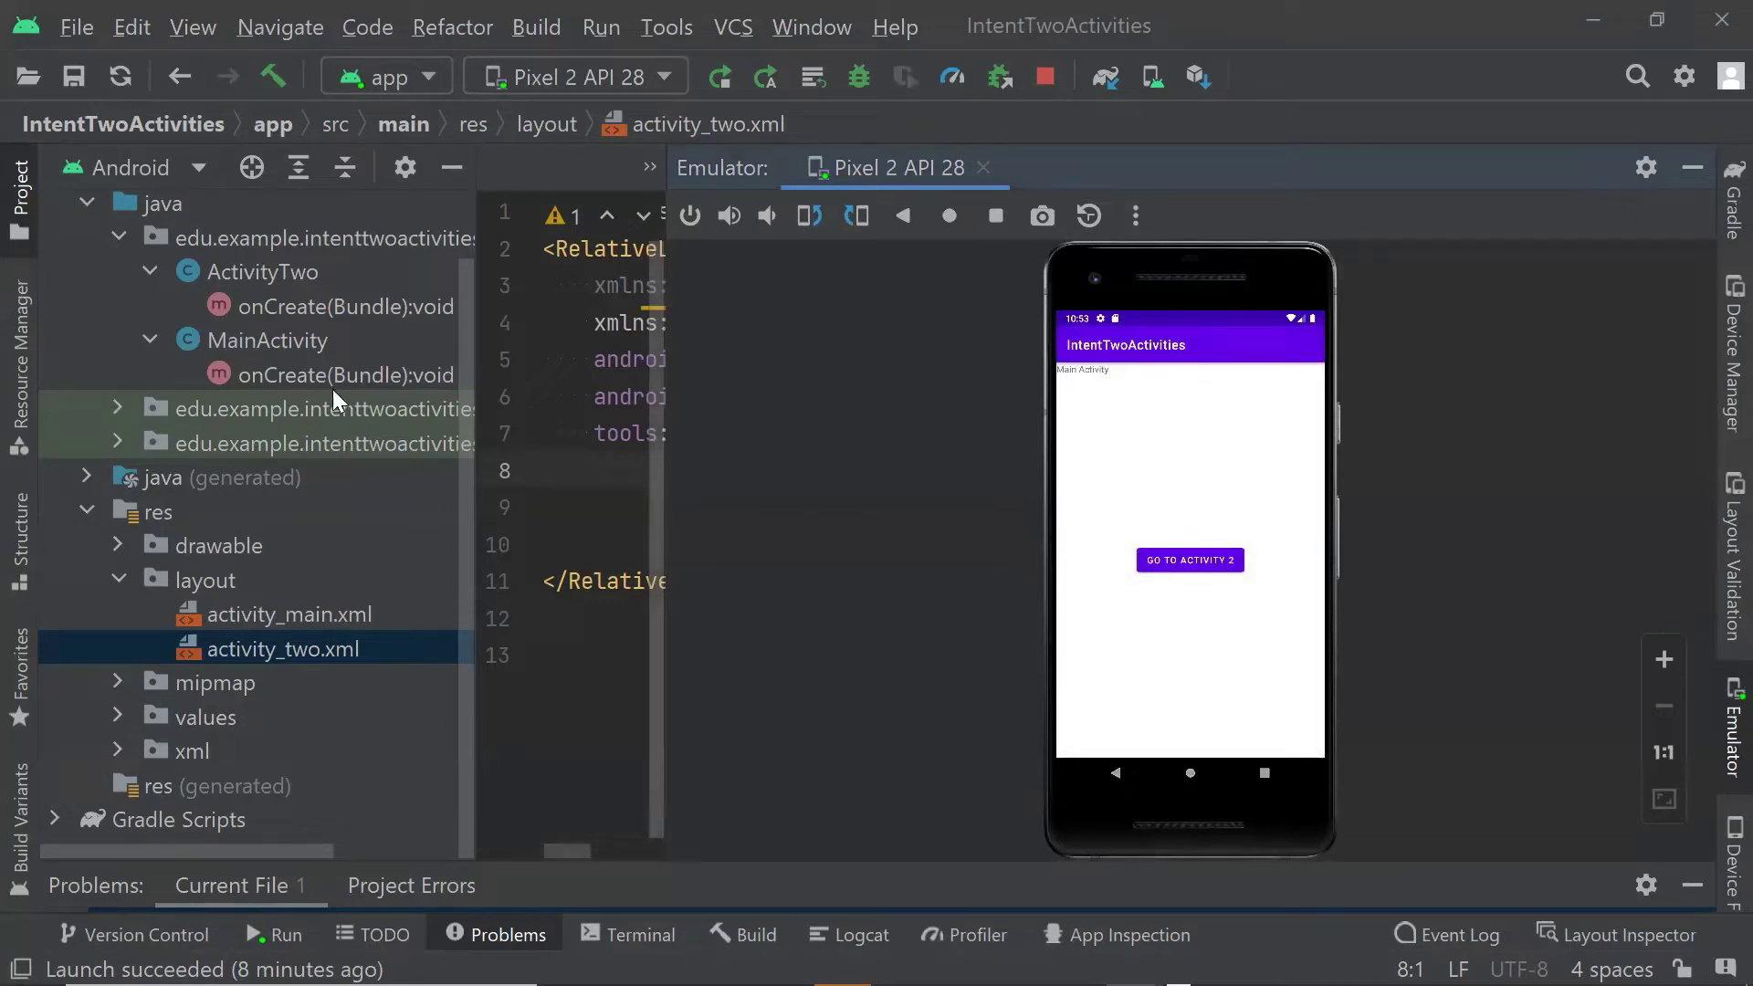
left_click(144, 200)
right_click(144, 199)
mouse_move(209, 223)
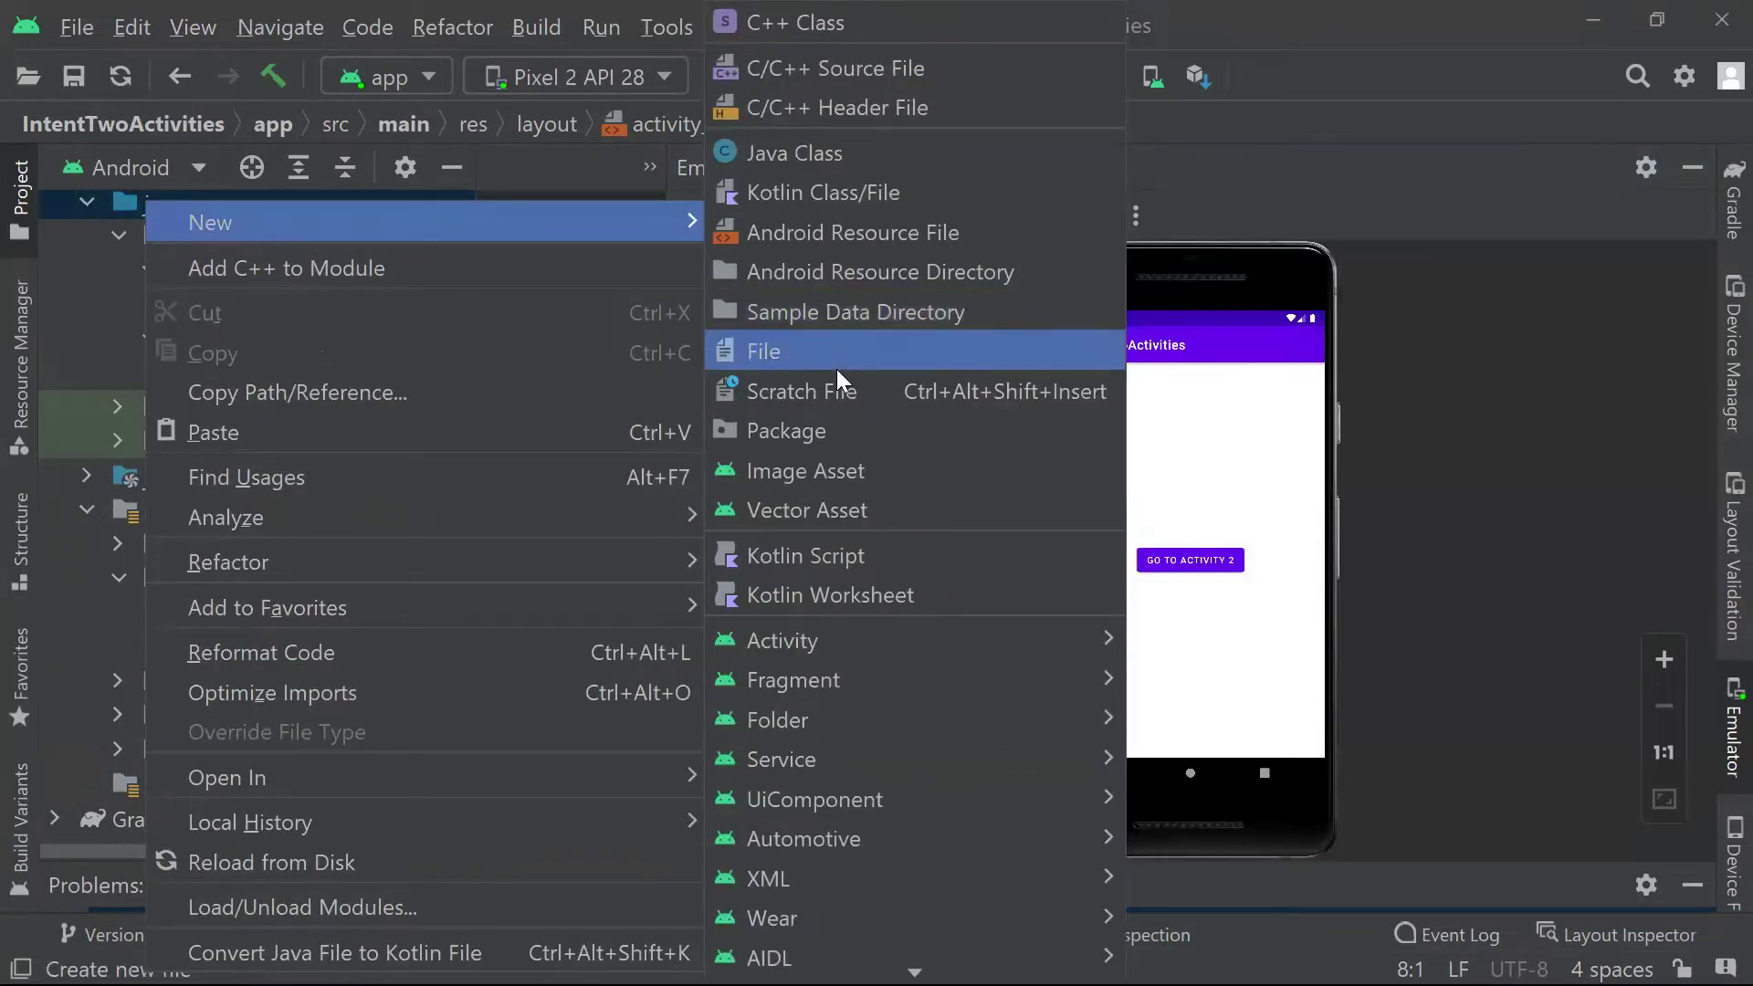
mouse_move(783, 642)
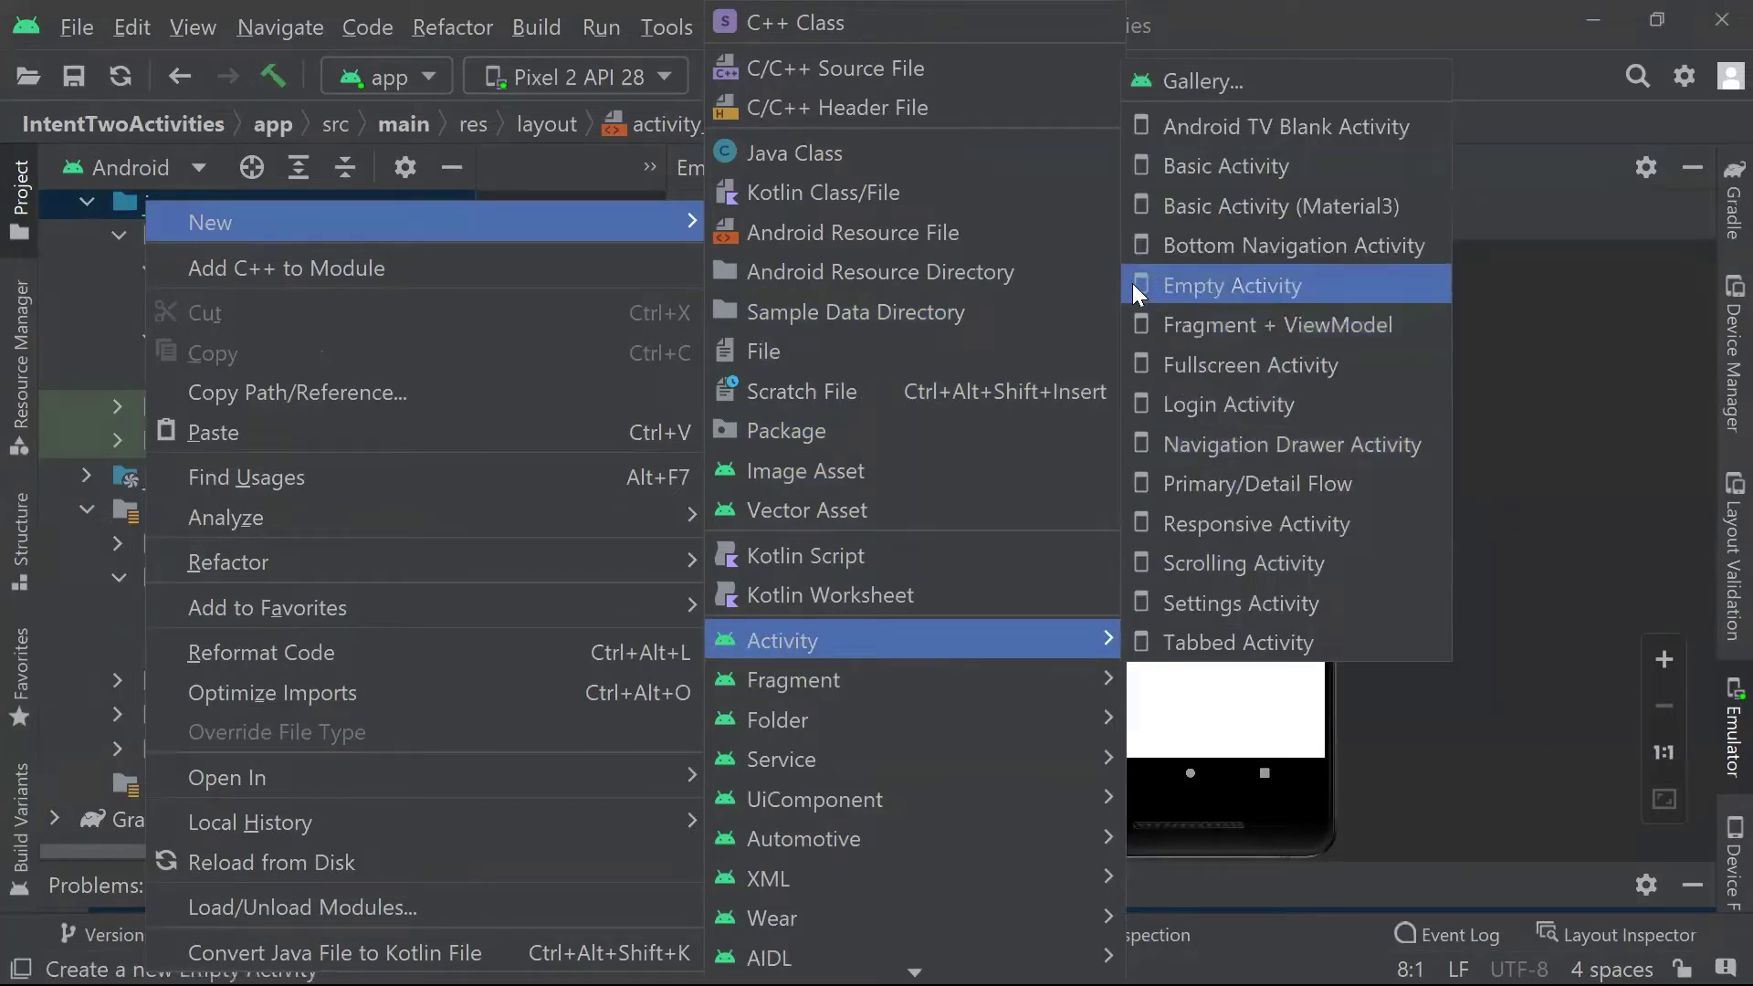
left_click(1147, 419)
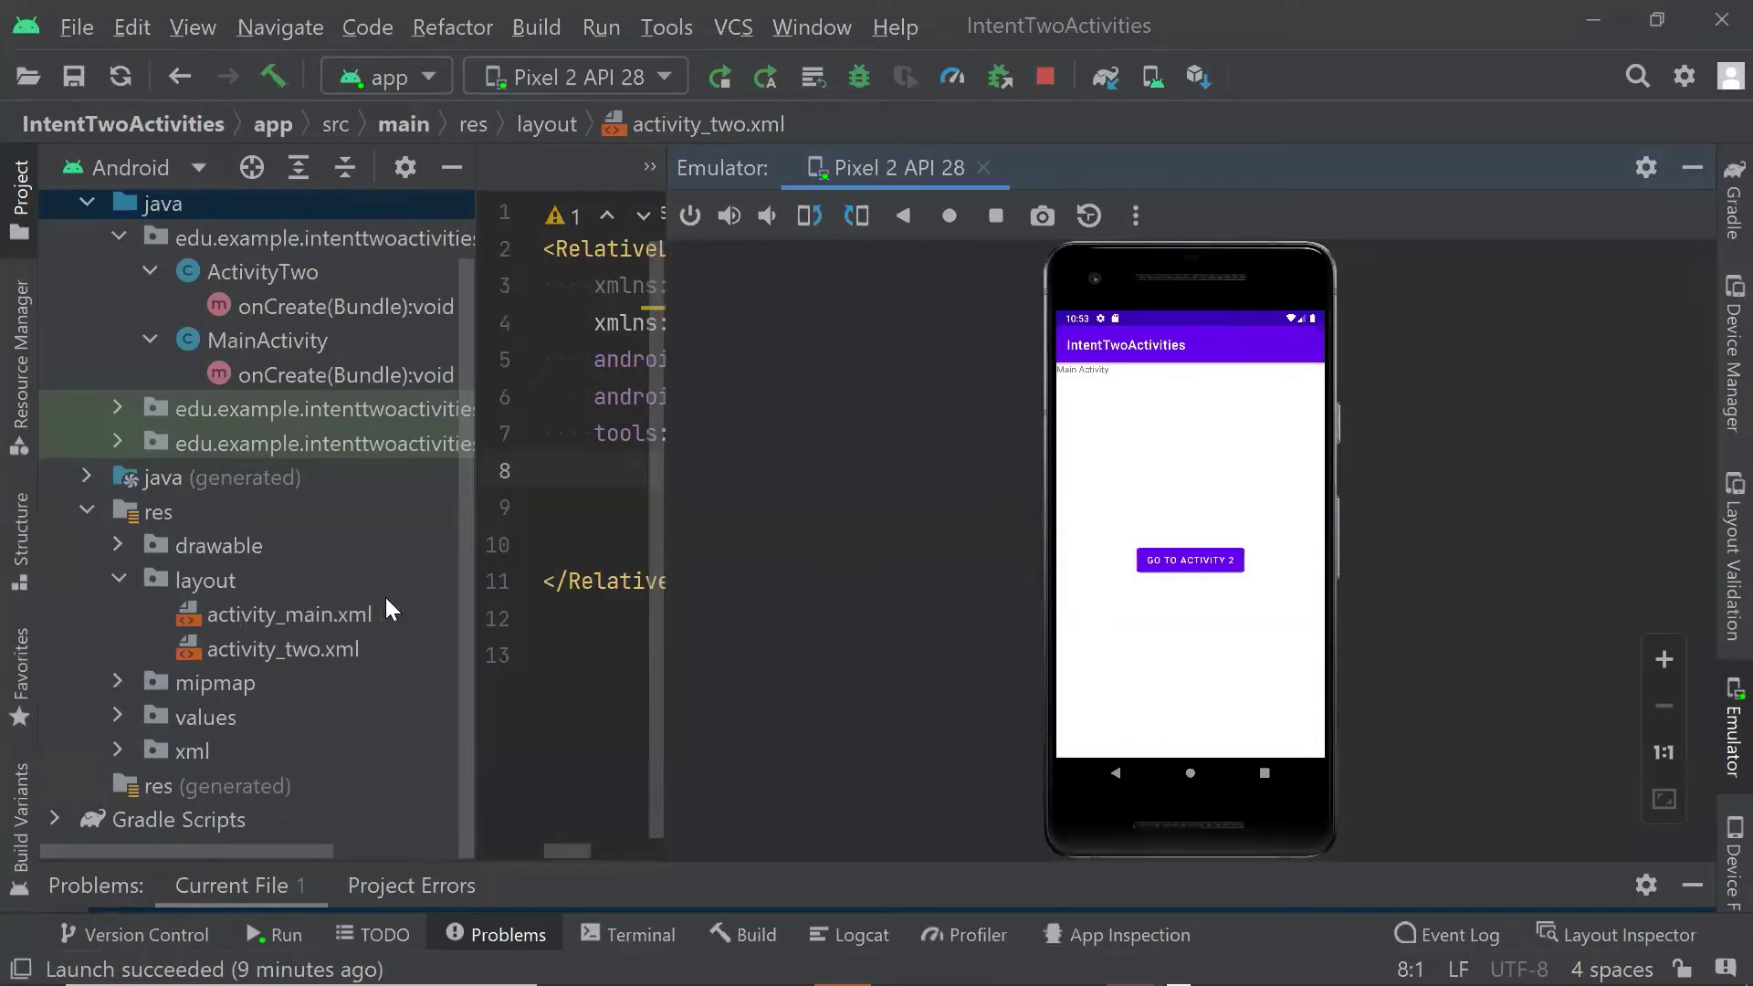
- In activity_two.xml, widen the editor and insert a TextView with text "Activity Two"
left_click(341, 652)
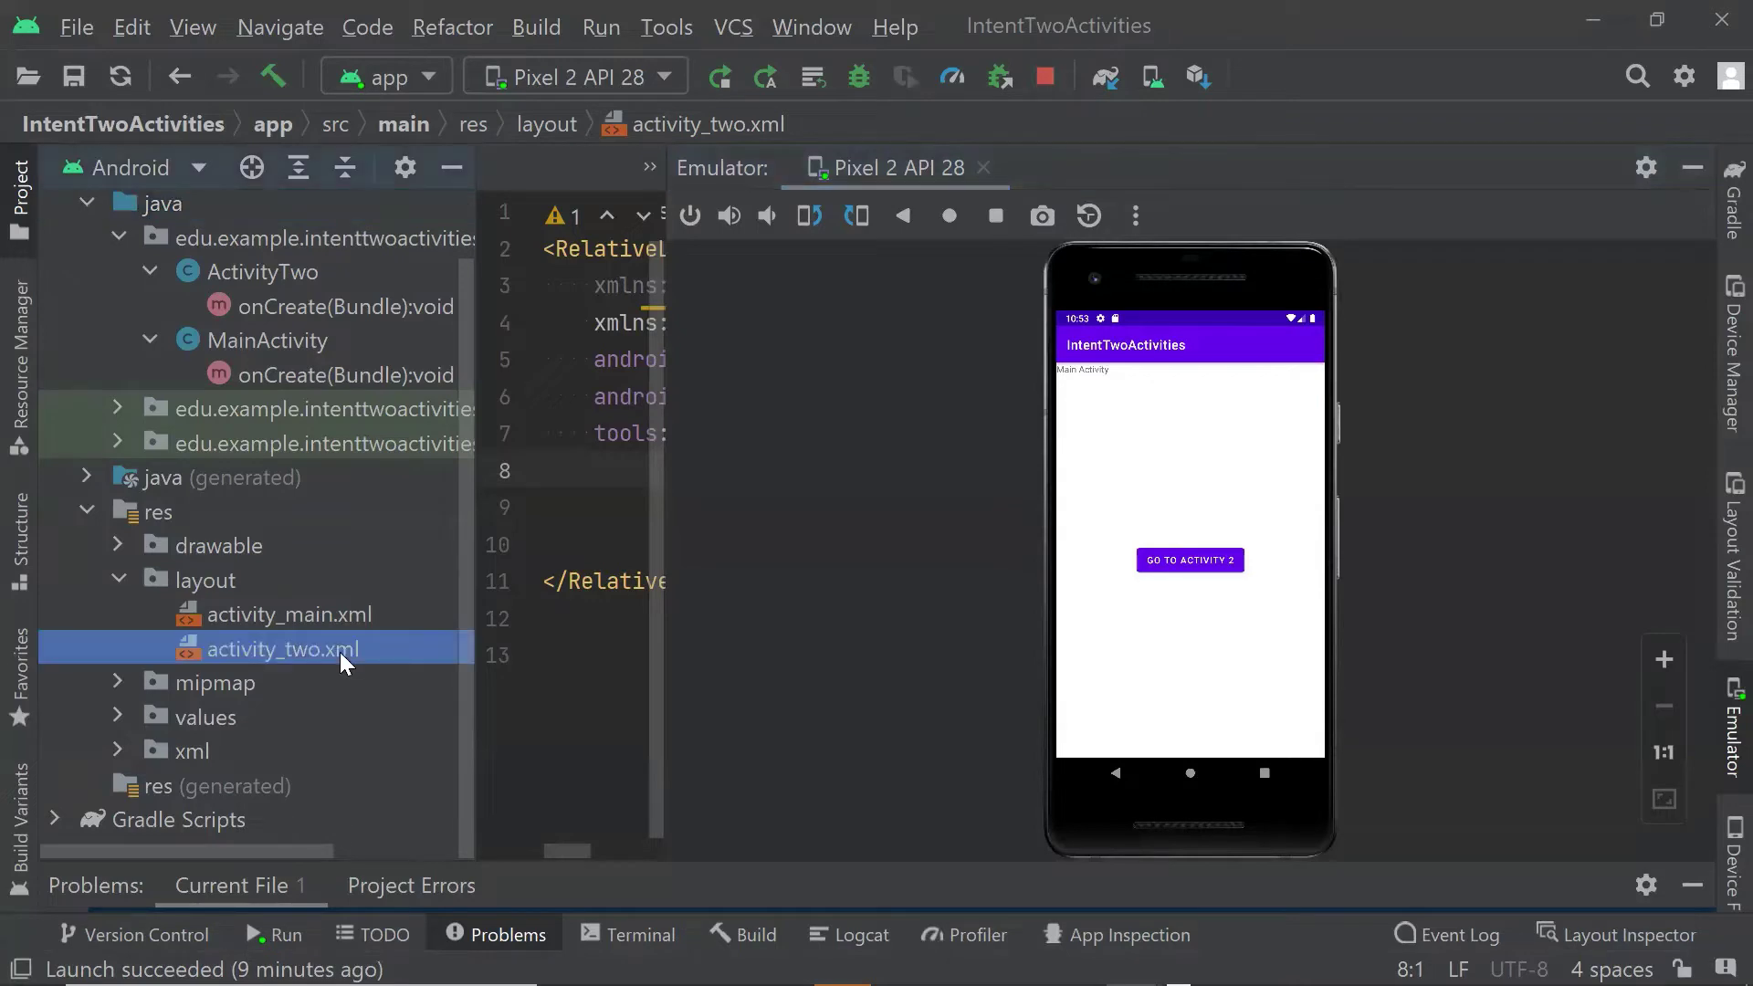
left_click_drag(663, 543, 1405, 497)
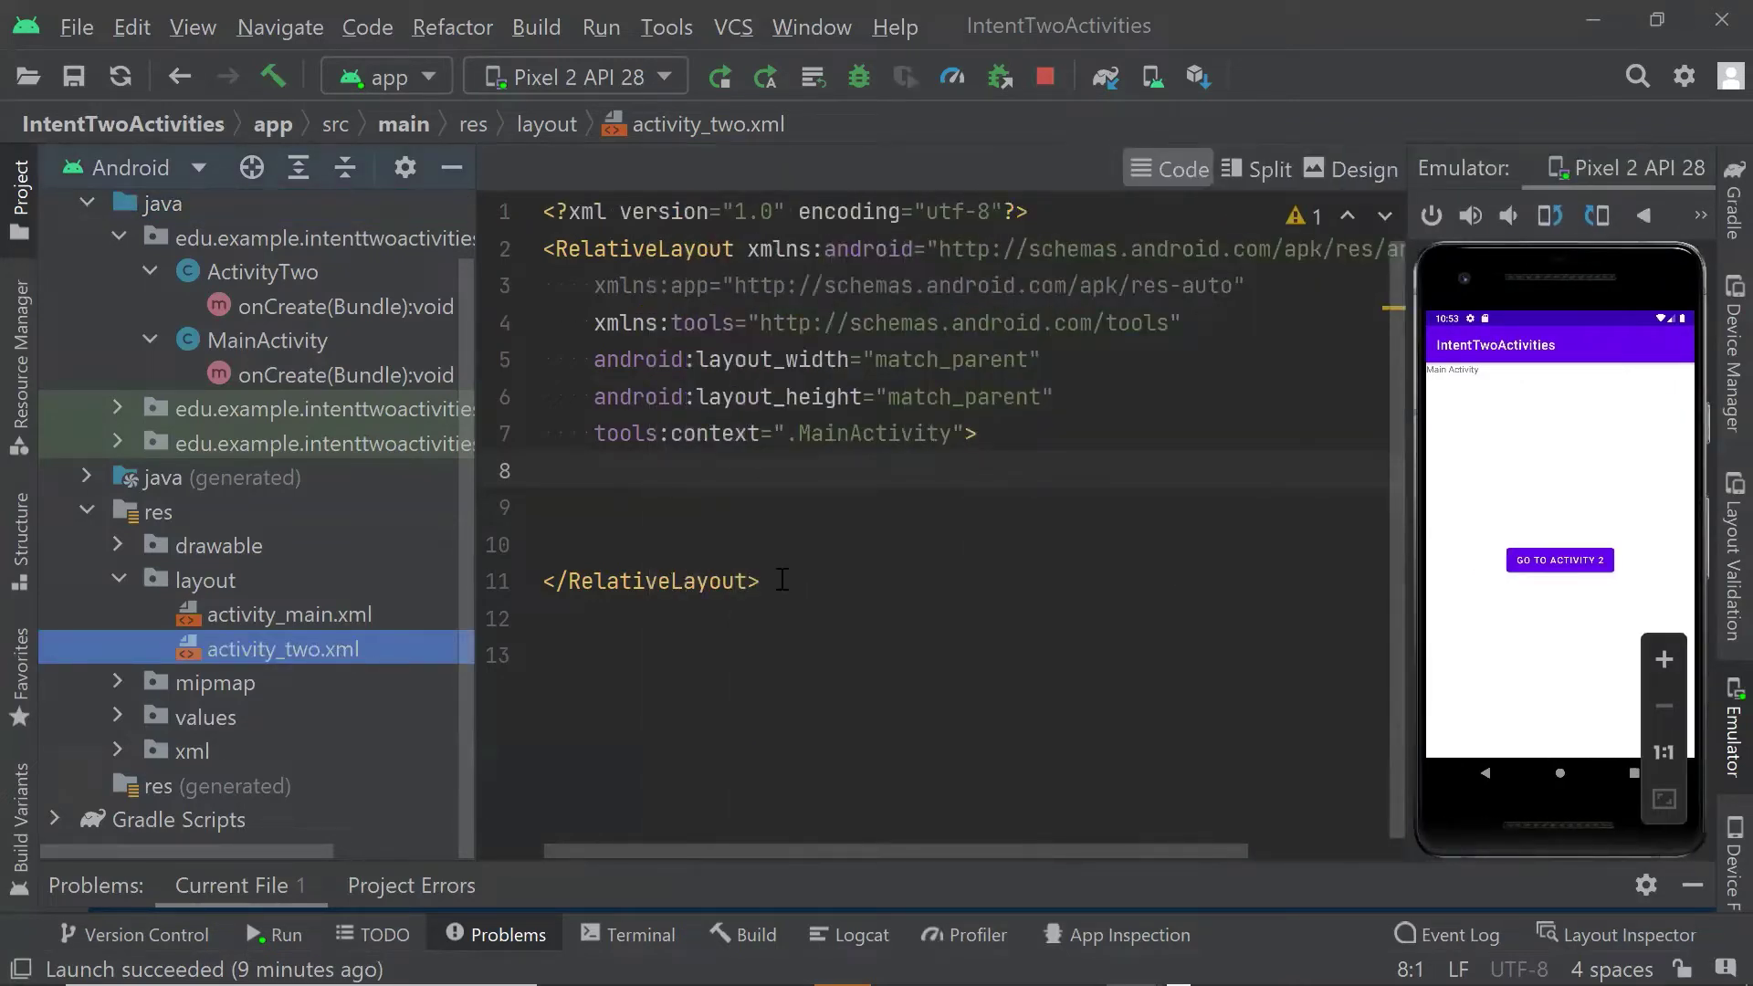
left_click_drag(782, 581, 545, 582)
type("<TextView")
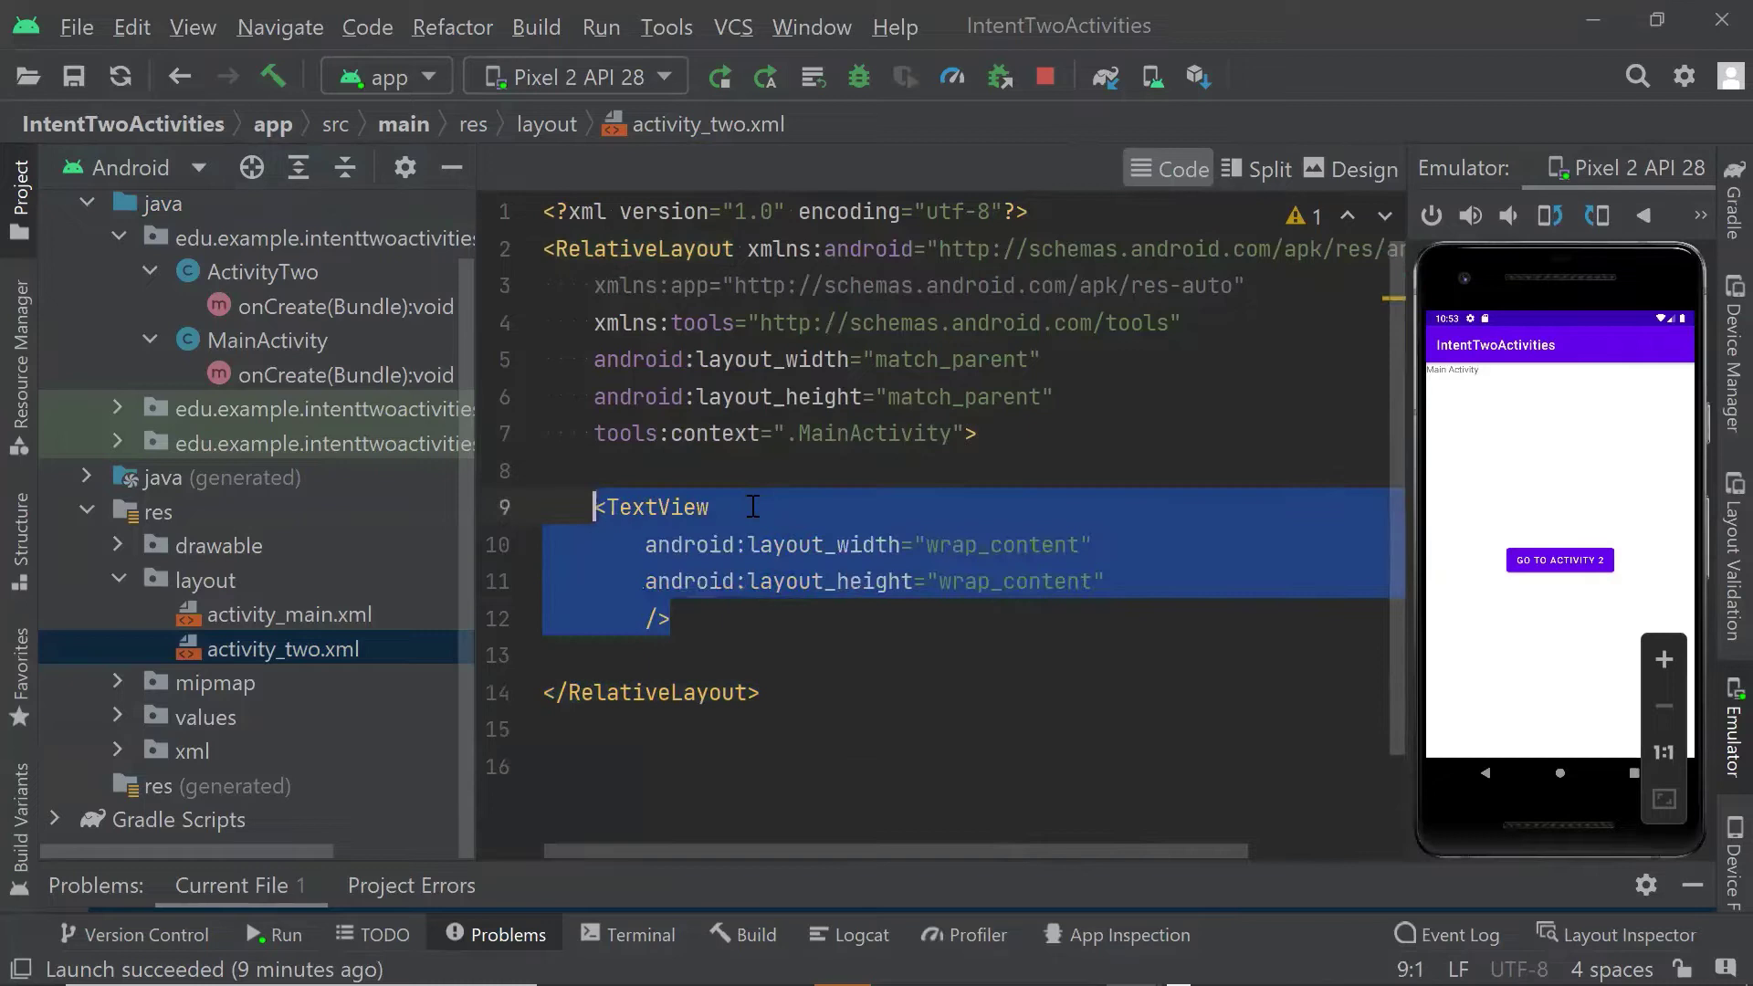
key("ctrl+z")
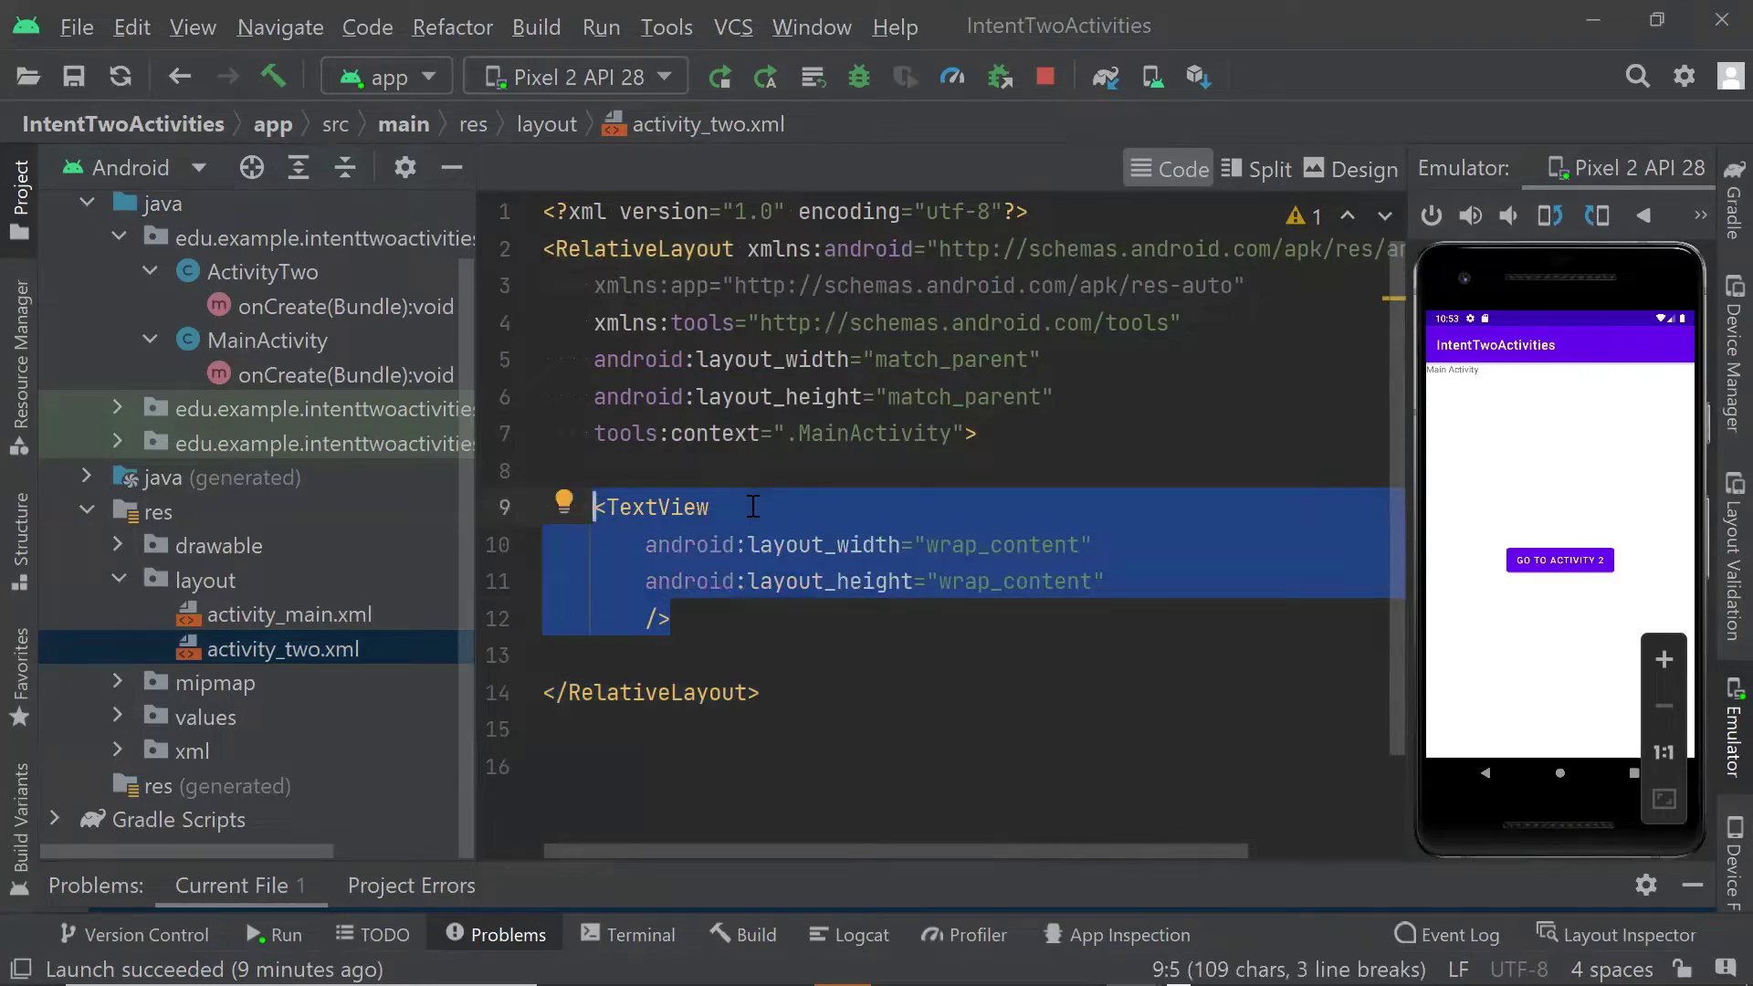
key("ctrl+z")
key("ctrl+z")
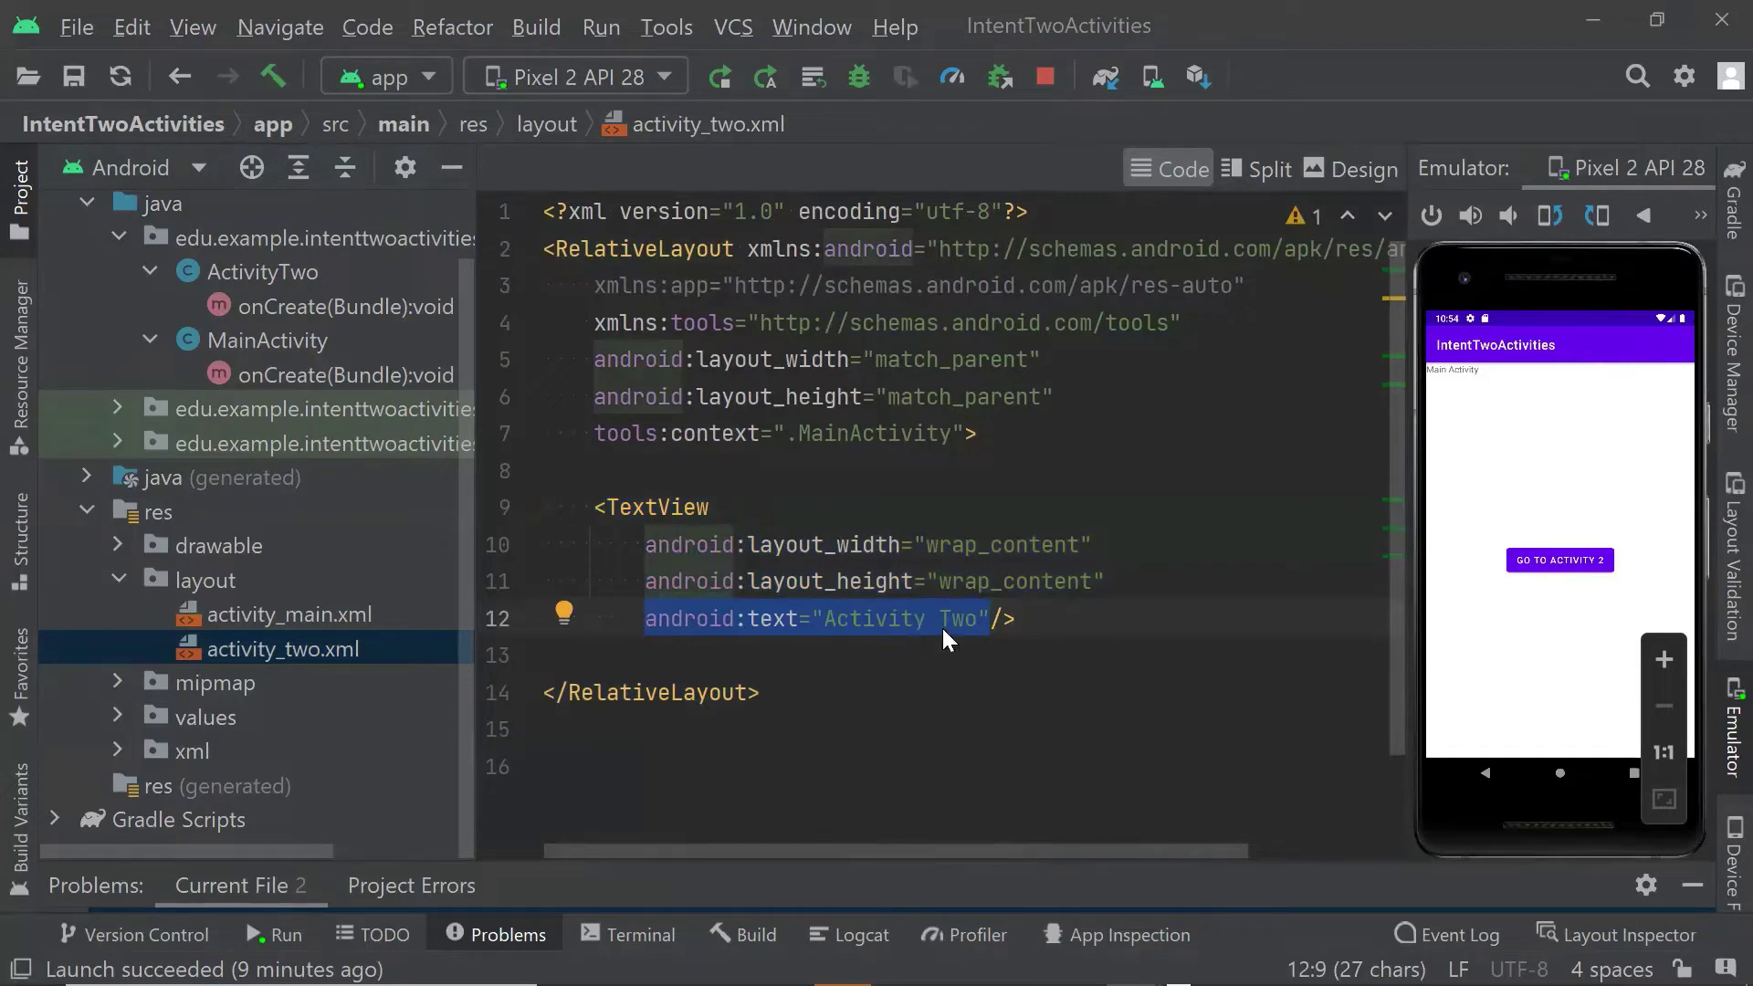
- In activity_main.xml, give the TextView id "text" and text "Main Activity"
left_click(345, 621)
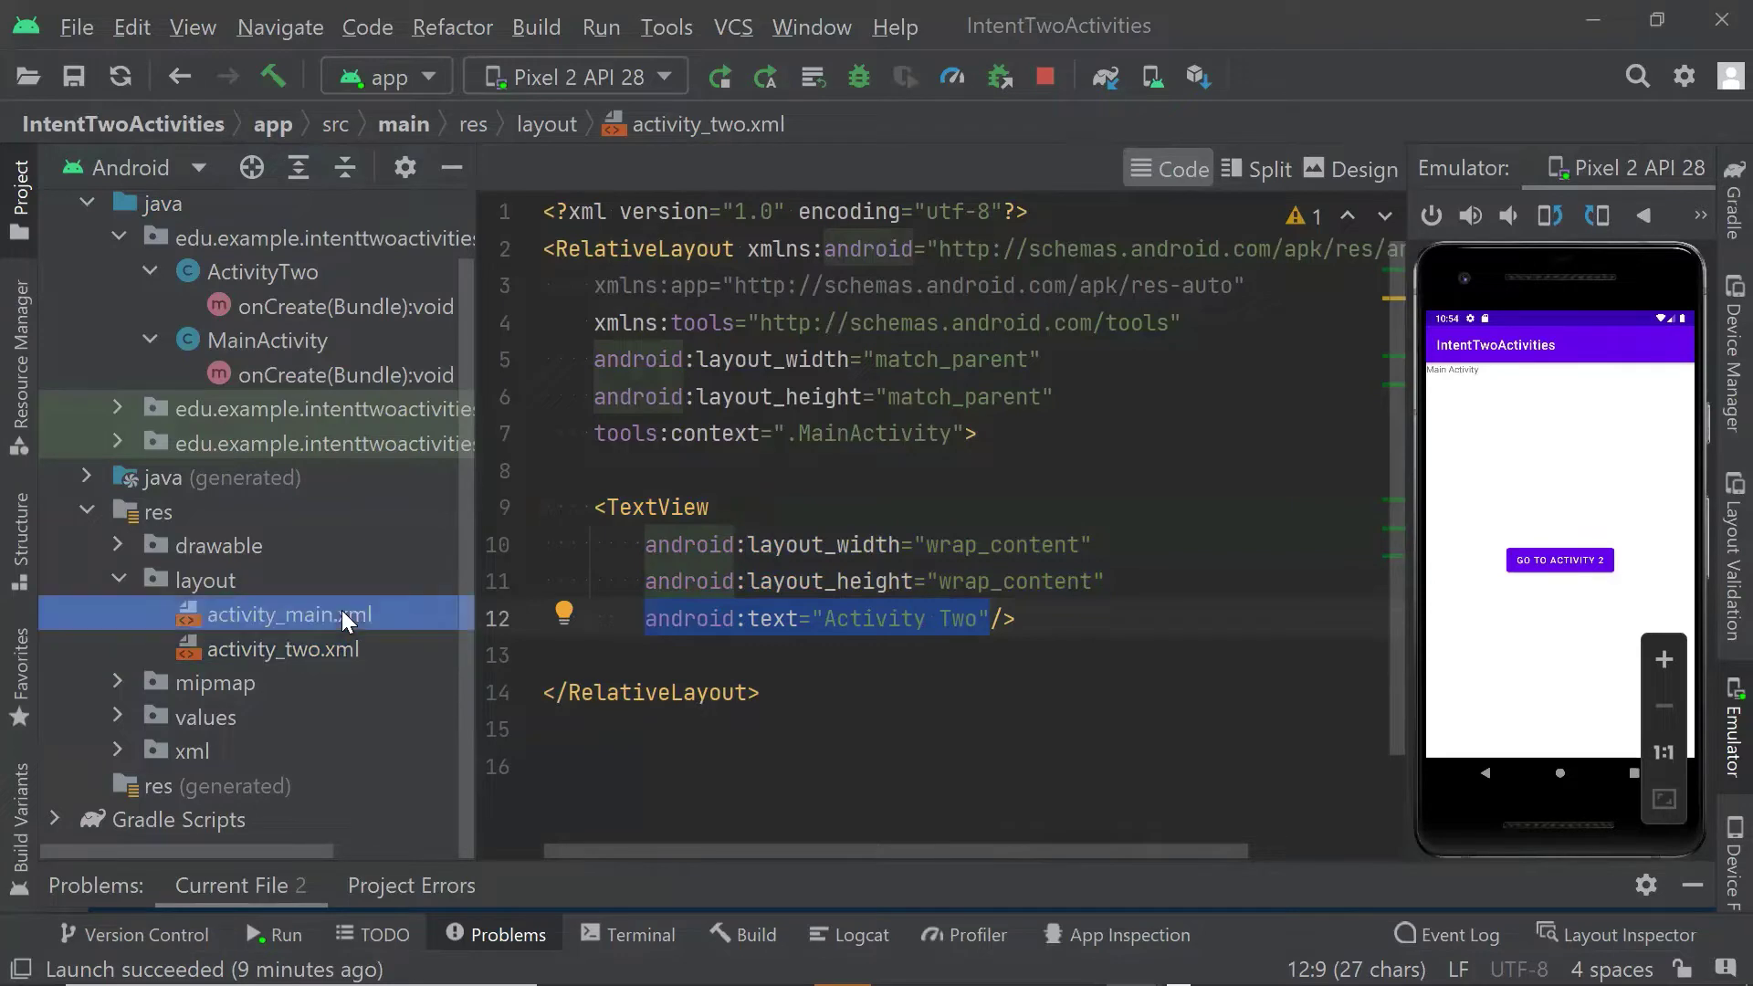
double_click(346, 621)
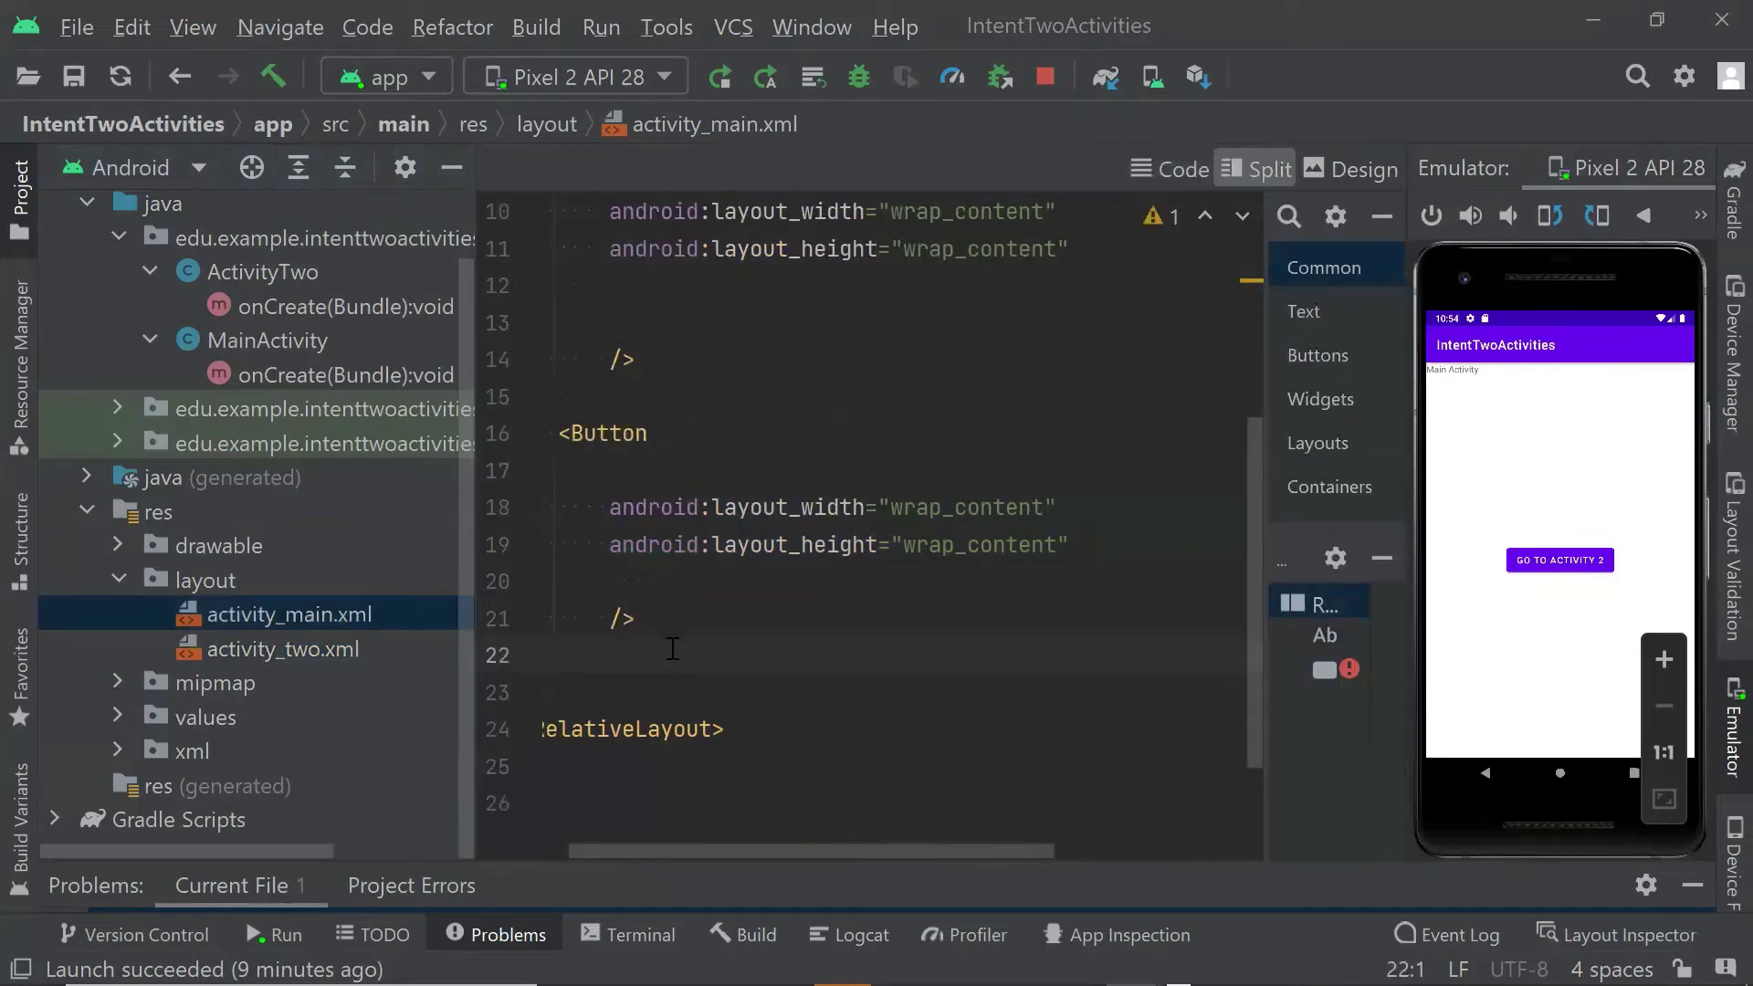
key("ctrl+z")
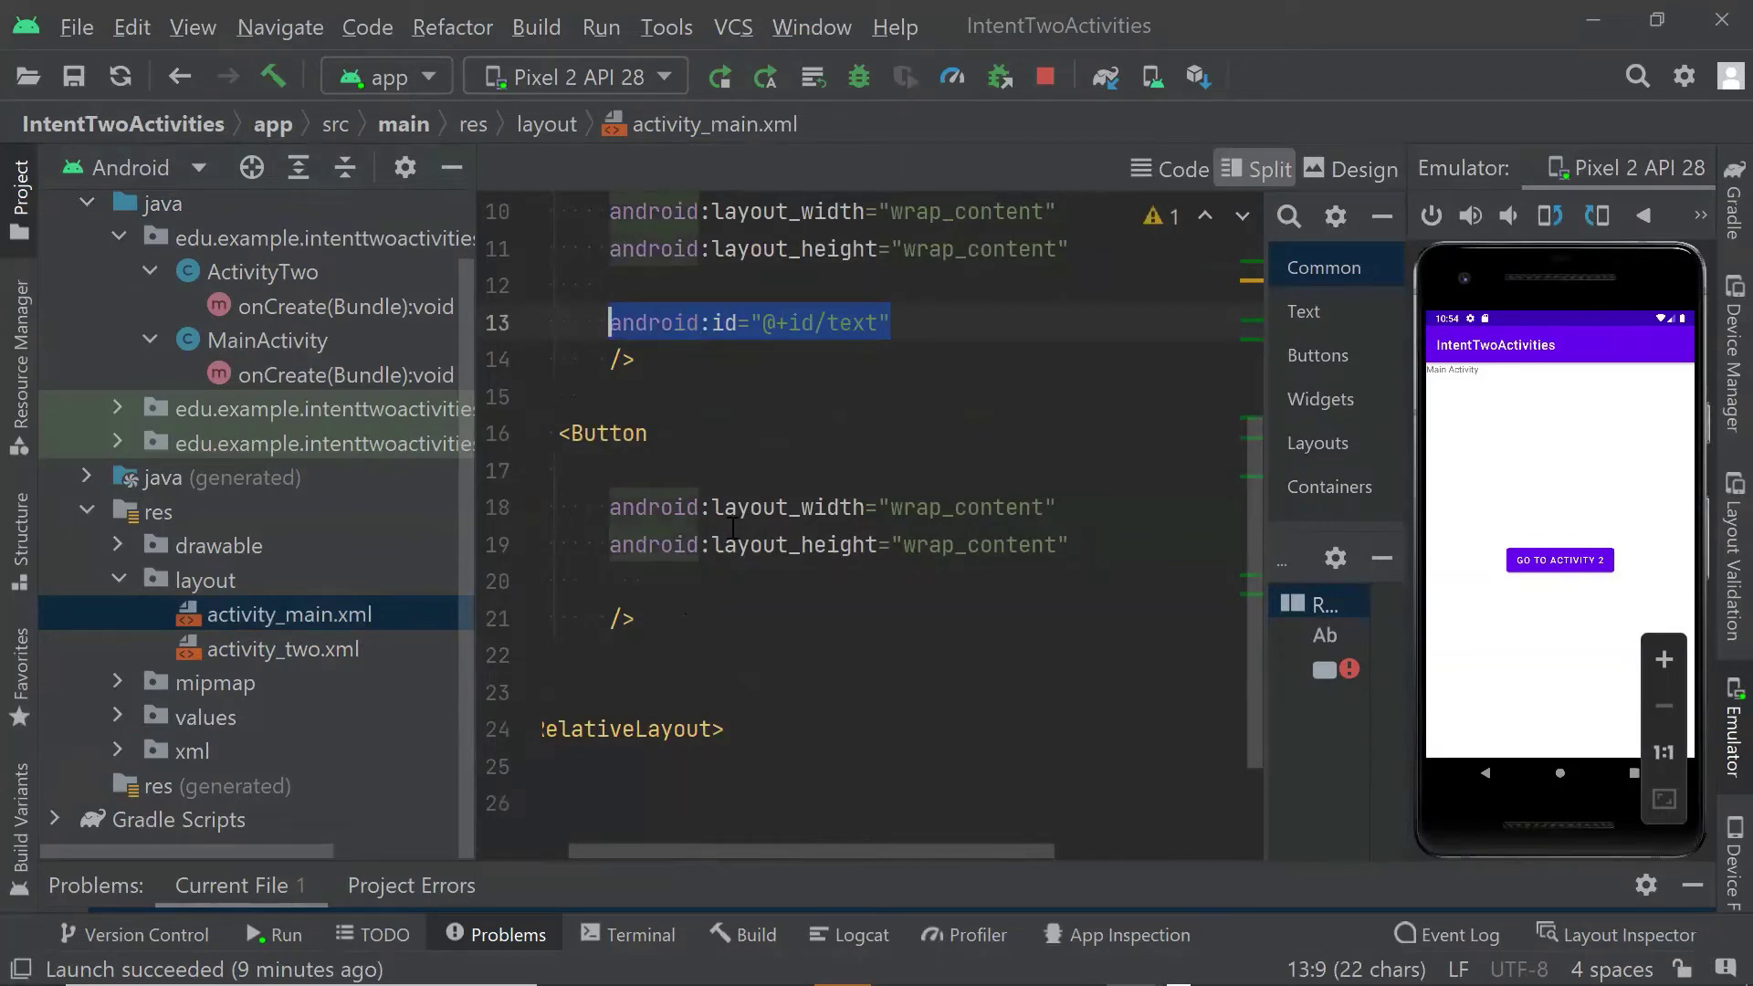
scroll(739, 526, "up", 2)
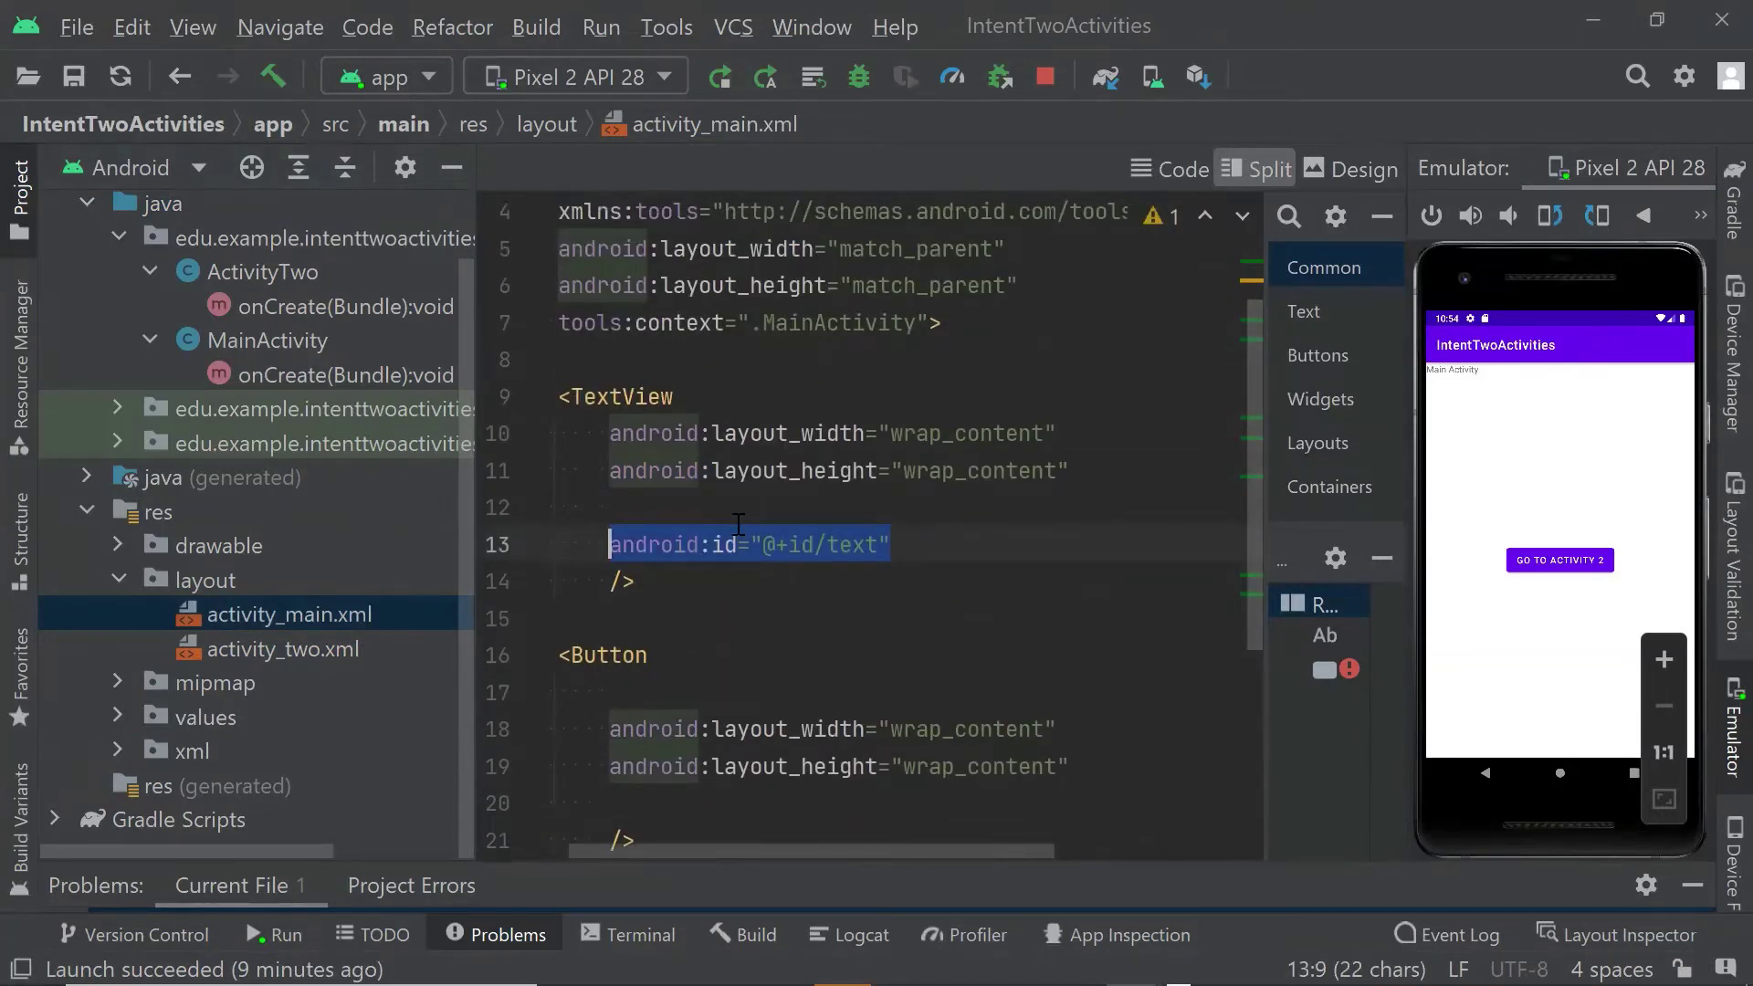
key("ctrl+z")
key("ctrl+z")
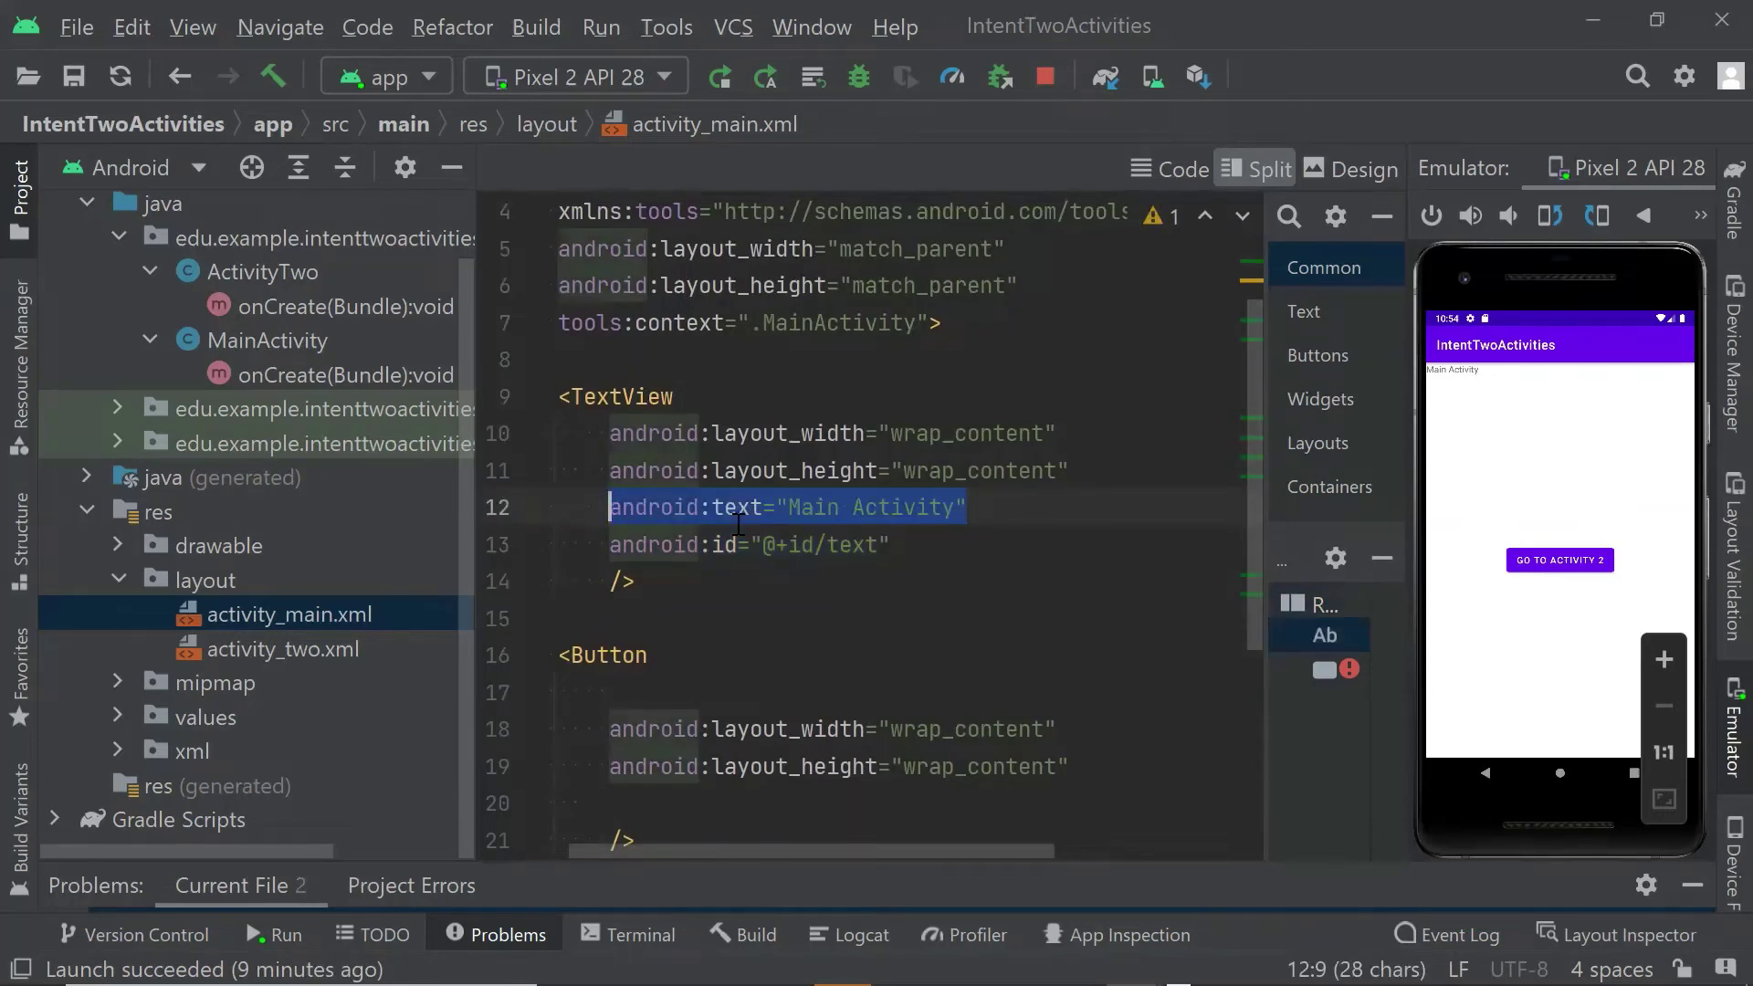
- Give the Button id "button", center it both ways, and label it "Go to Activity 2"
key("ctrl+z")
key("ctrl+z")
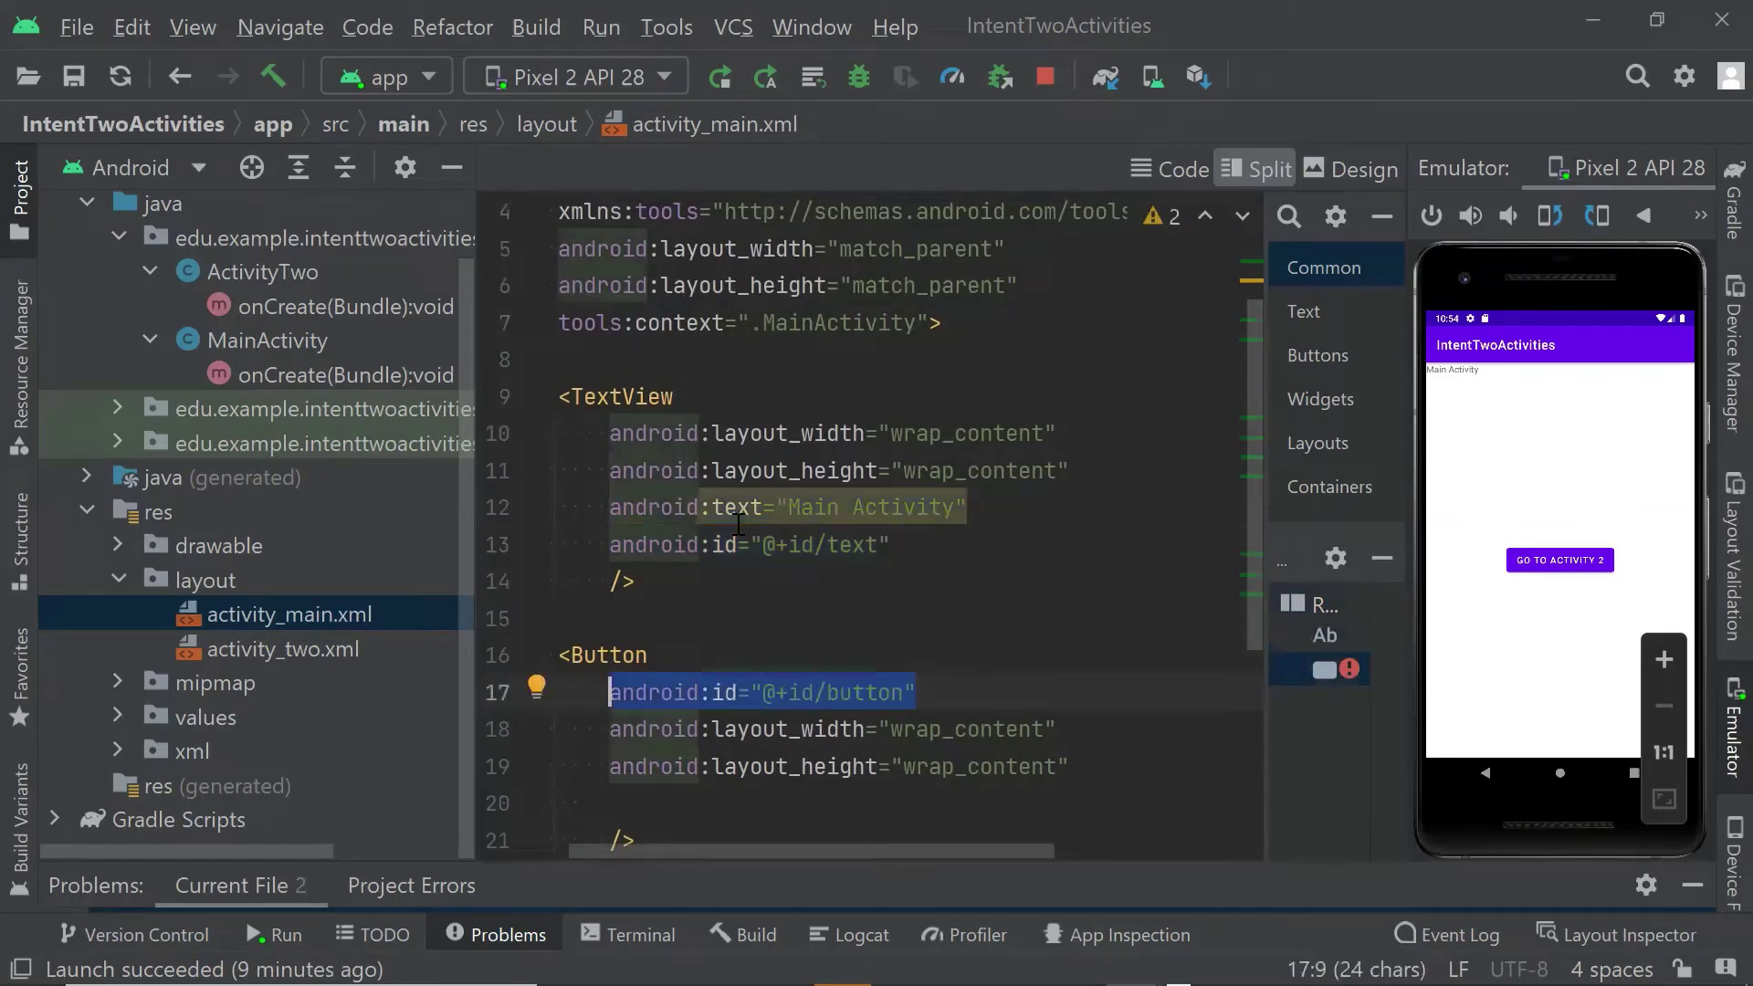
scroll(732, 548, "down", 1)
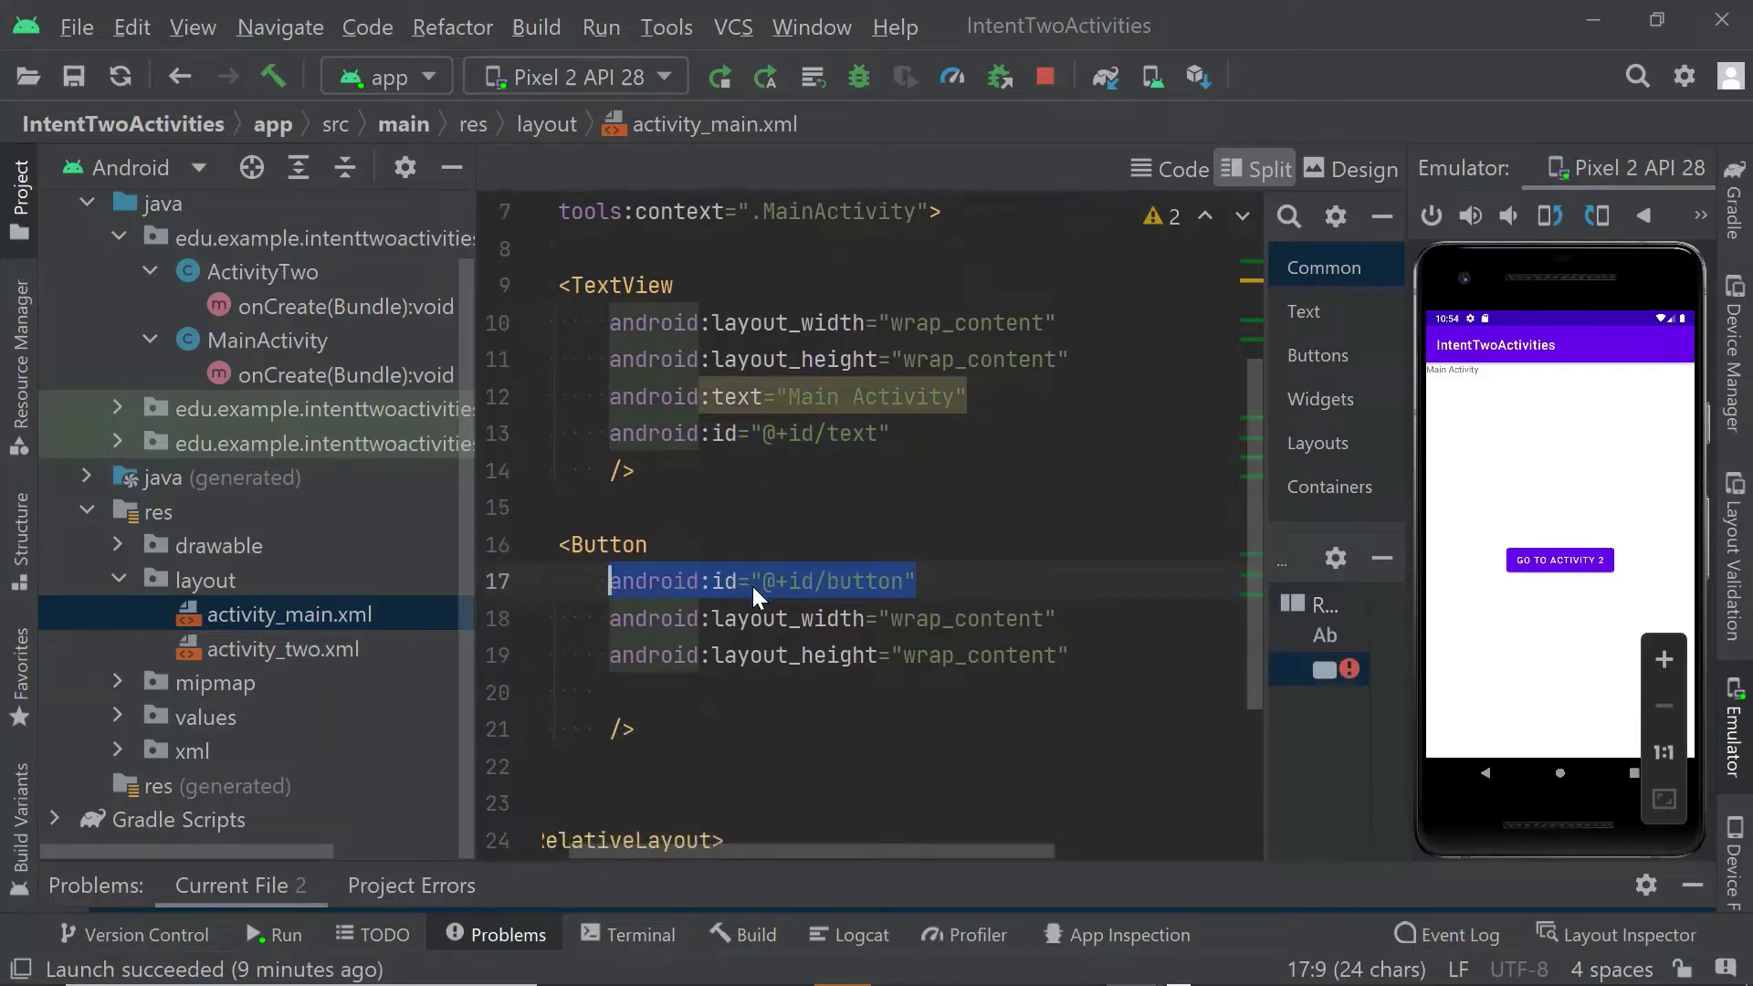
key("ctrl+z")
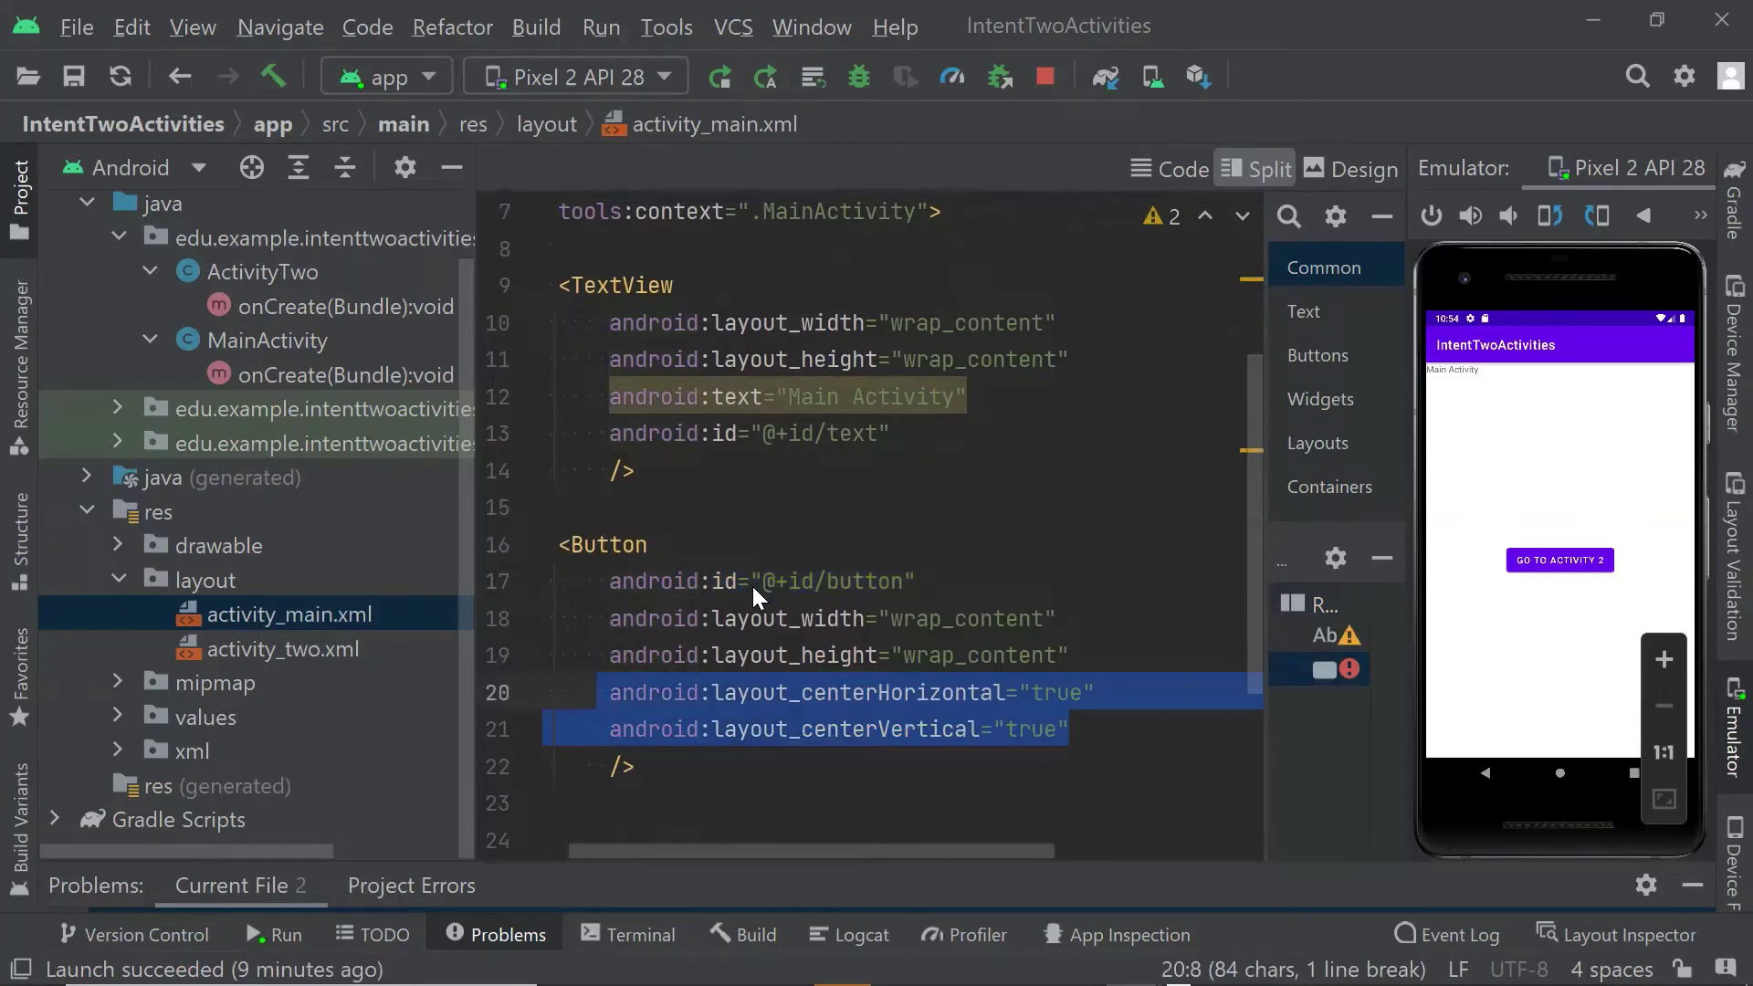
key("ctrl+z")
key("ctrl+z")
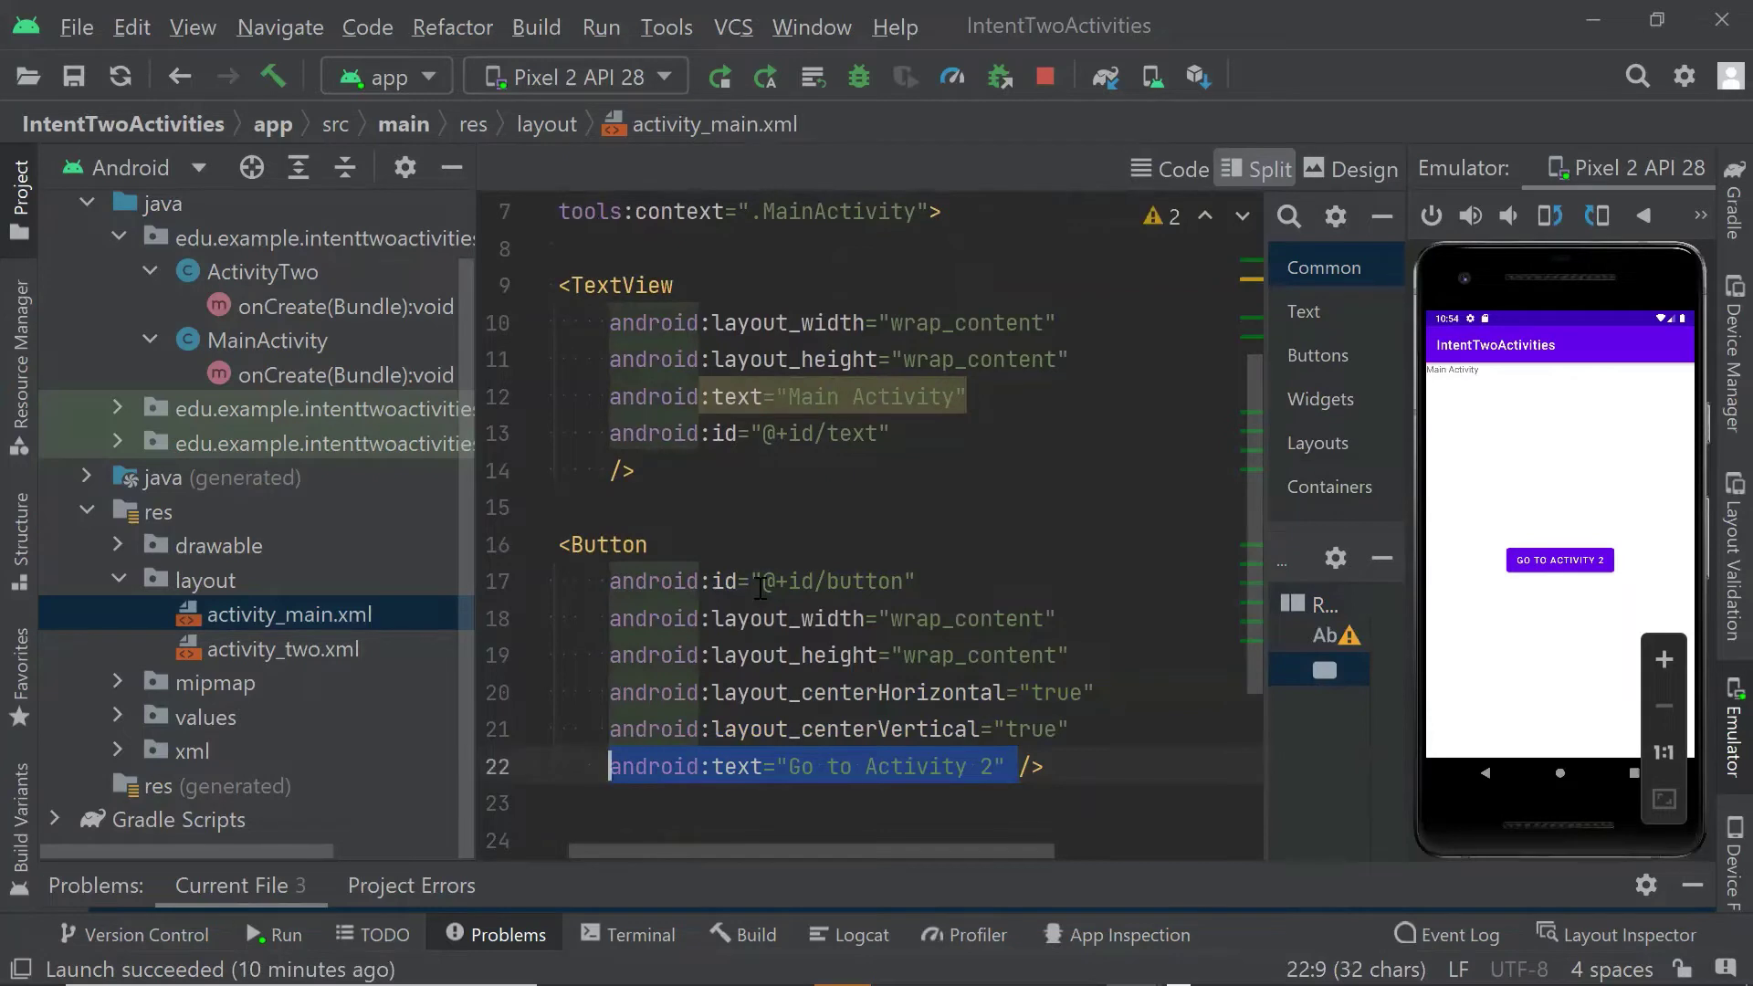
scroll(752, 583, "down", 1)
scroll(752, 584, "down", 3)
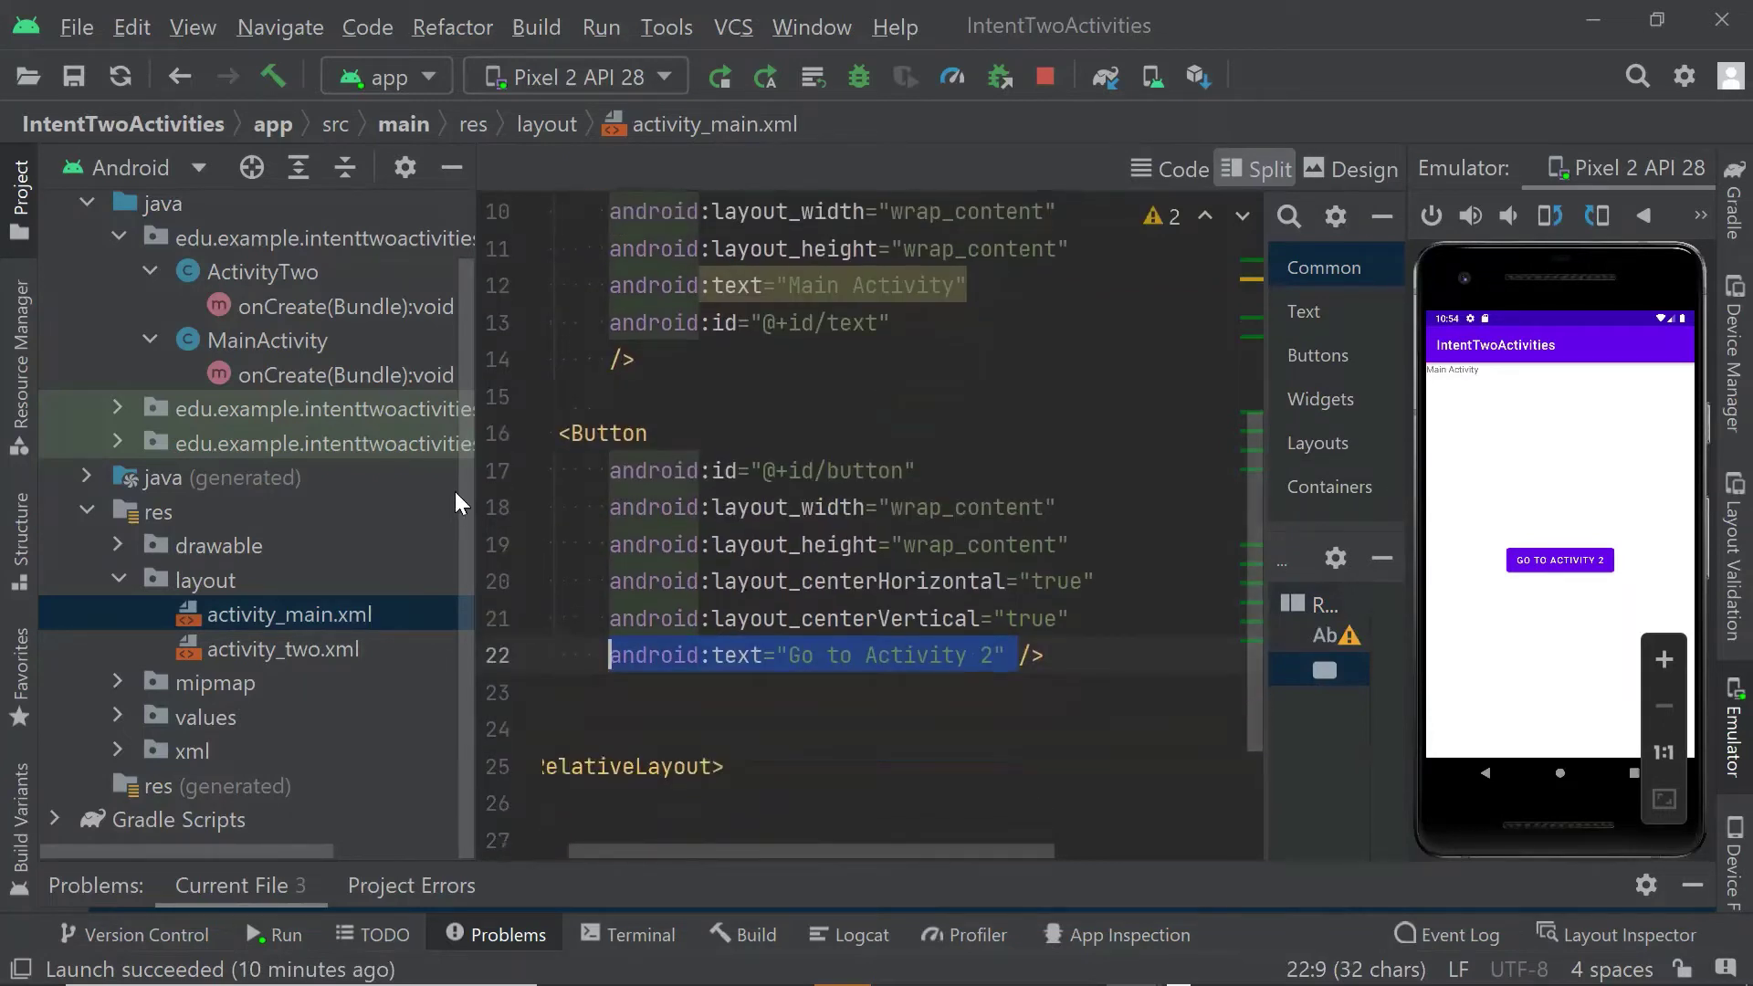
- Add a private Button field, its findViewById lookup, and a listener calling goToActivity2() to MainActivity
double_click(304, 349)
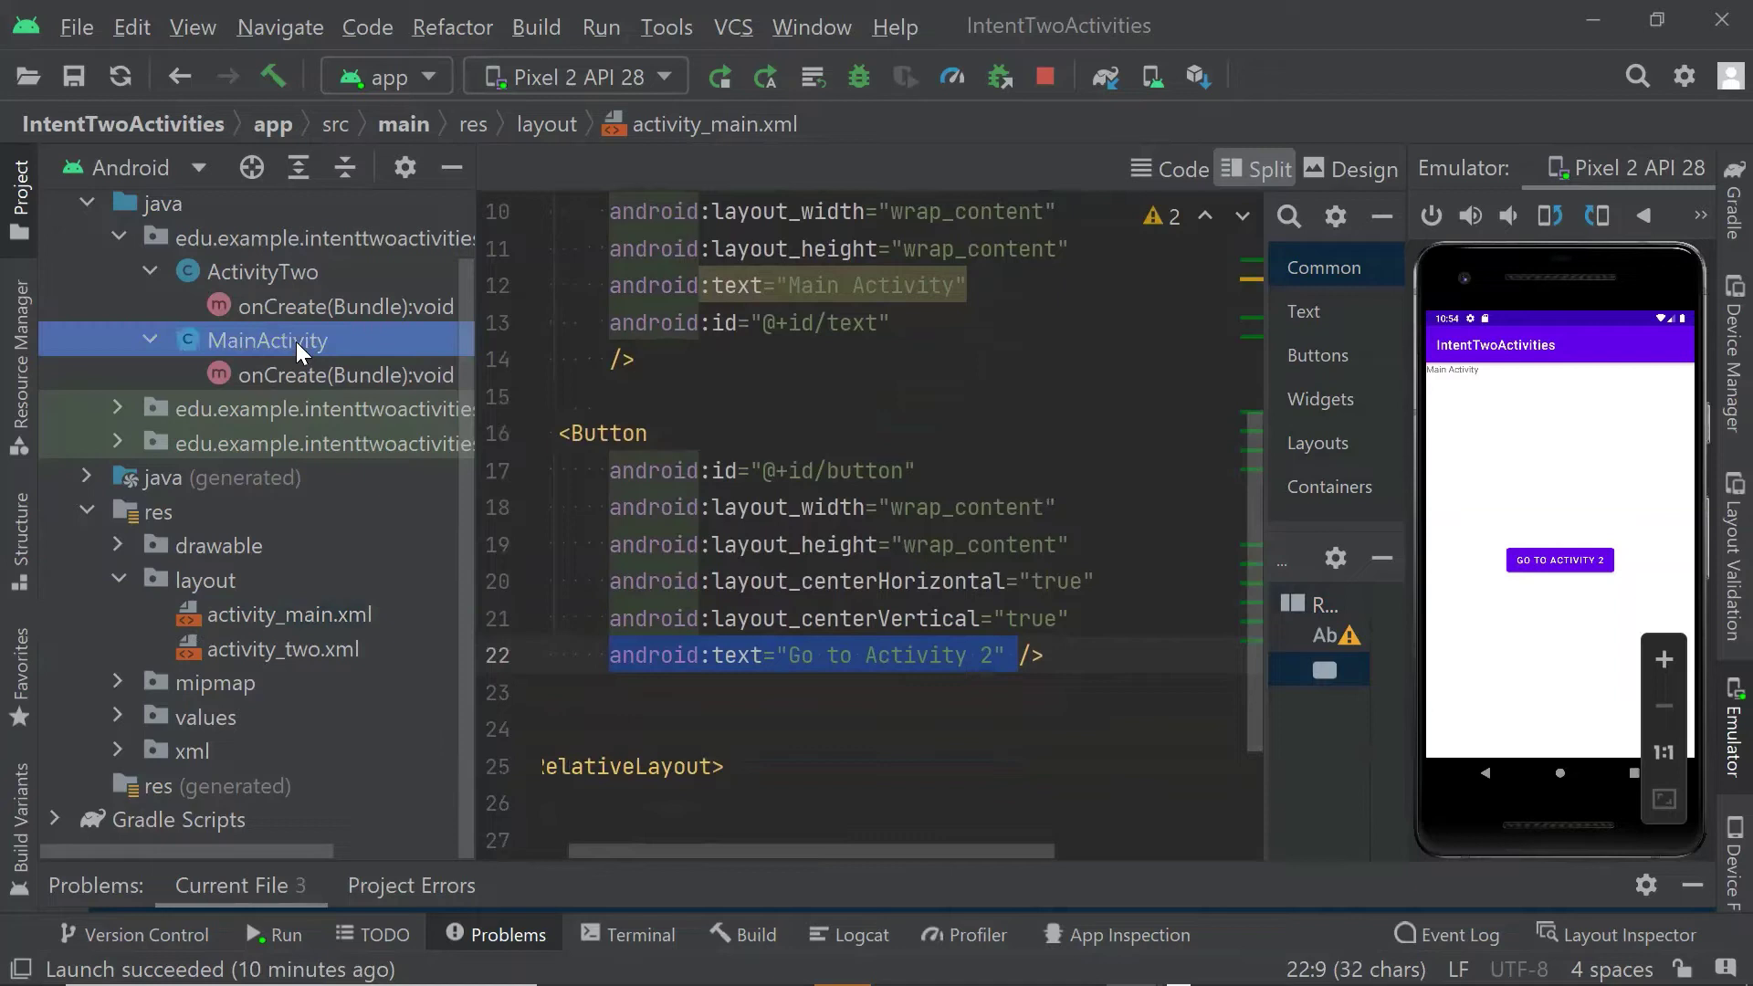
type("private Button button;")
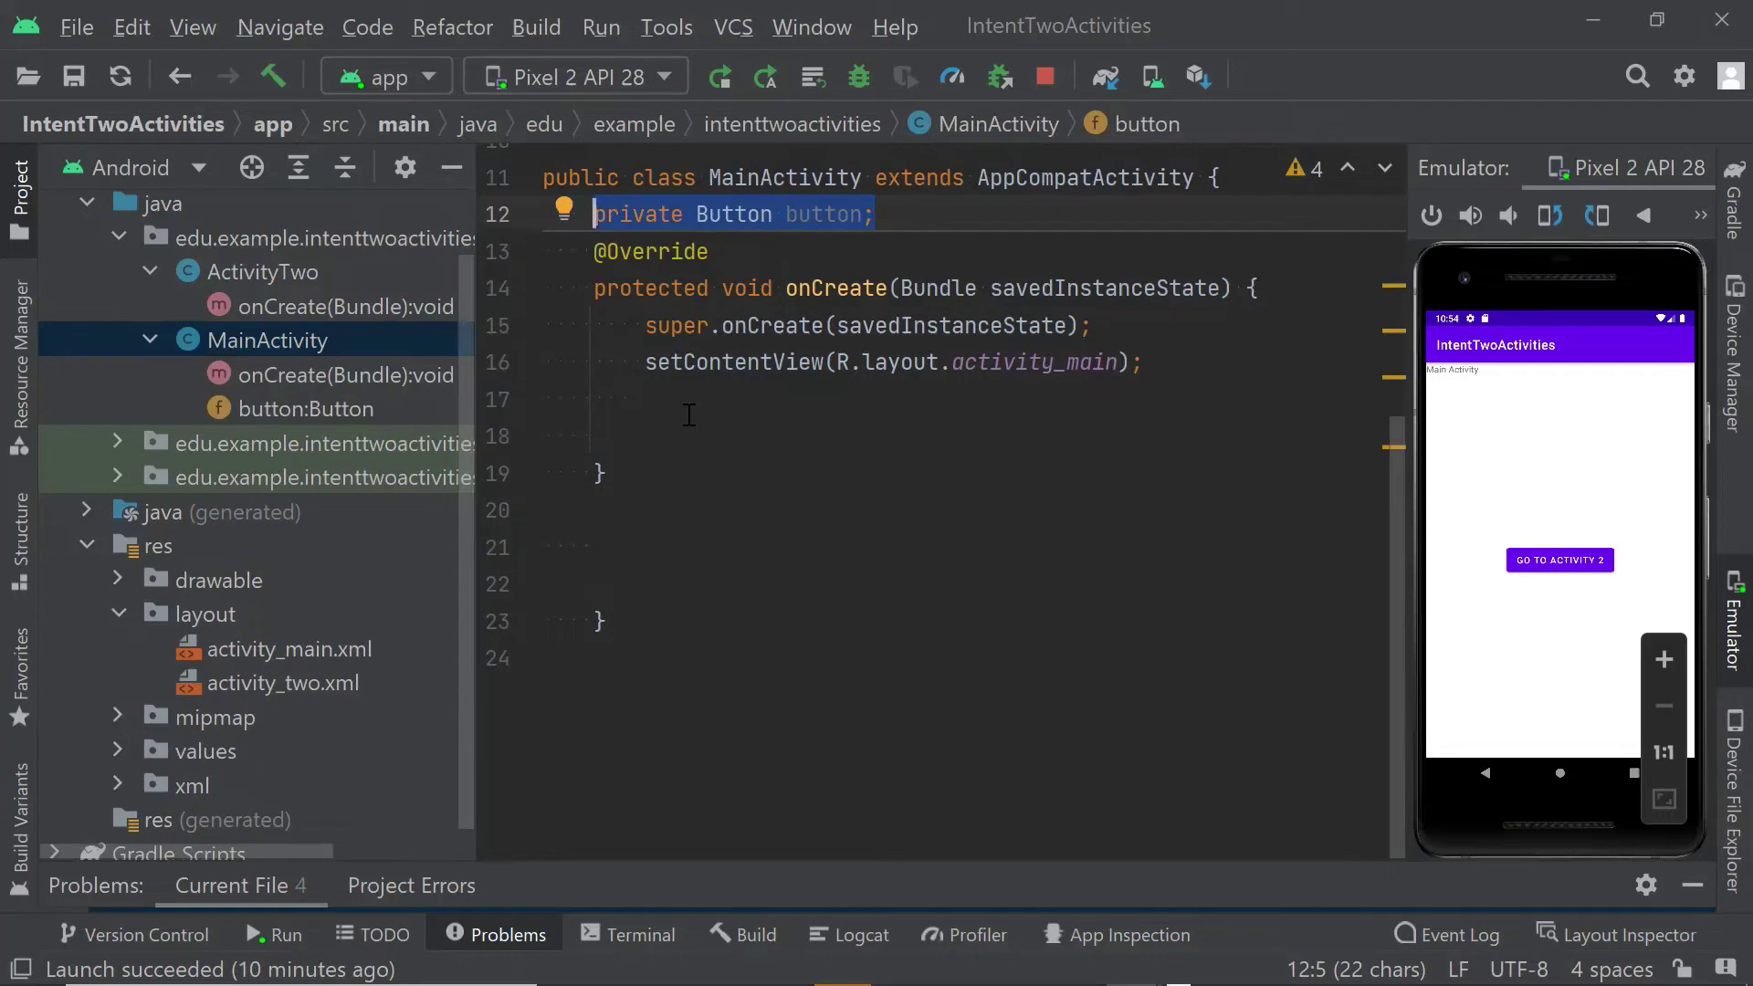
left_click(689, 415)
type("button = findViewById(R.id.button);")
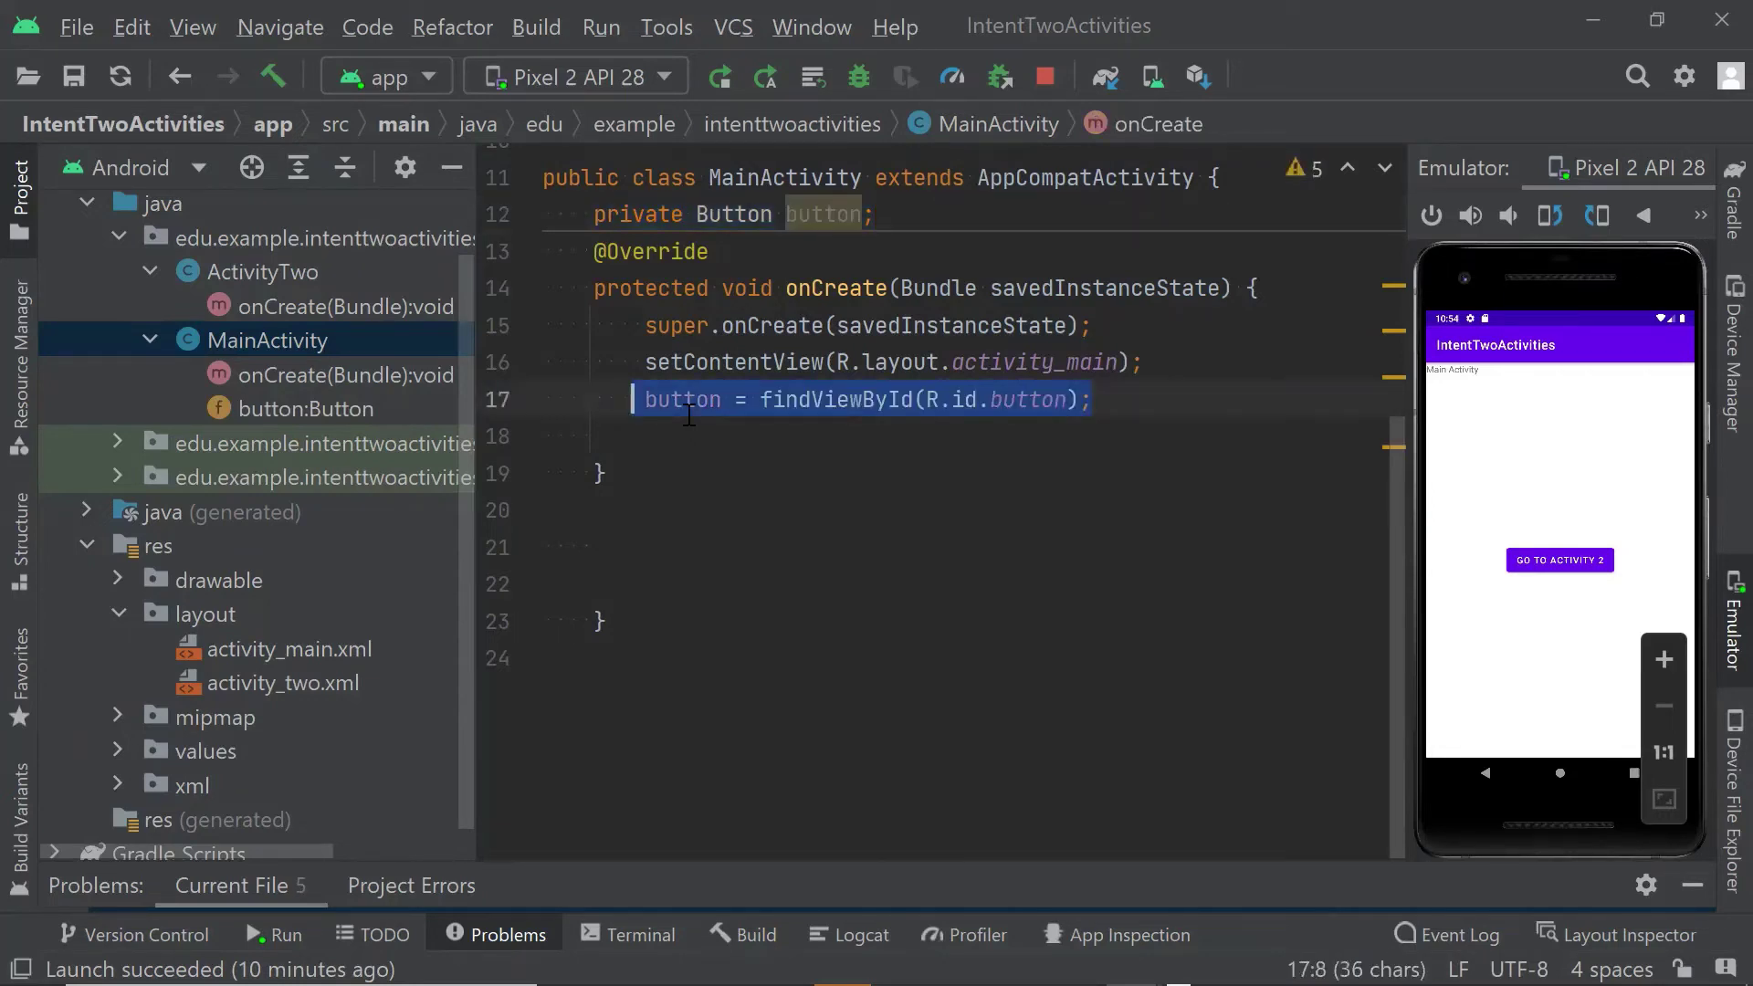
type("button.setOnClickListener(new View.OnClickListener() {             @Override             public void onClick(View v) {                 goToActivity2();             }         });")
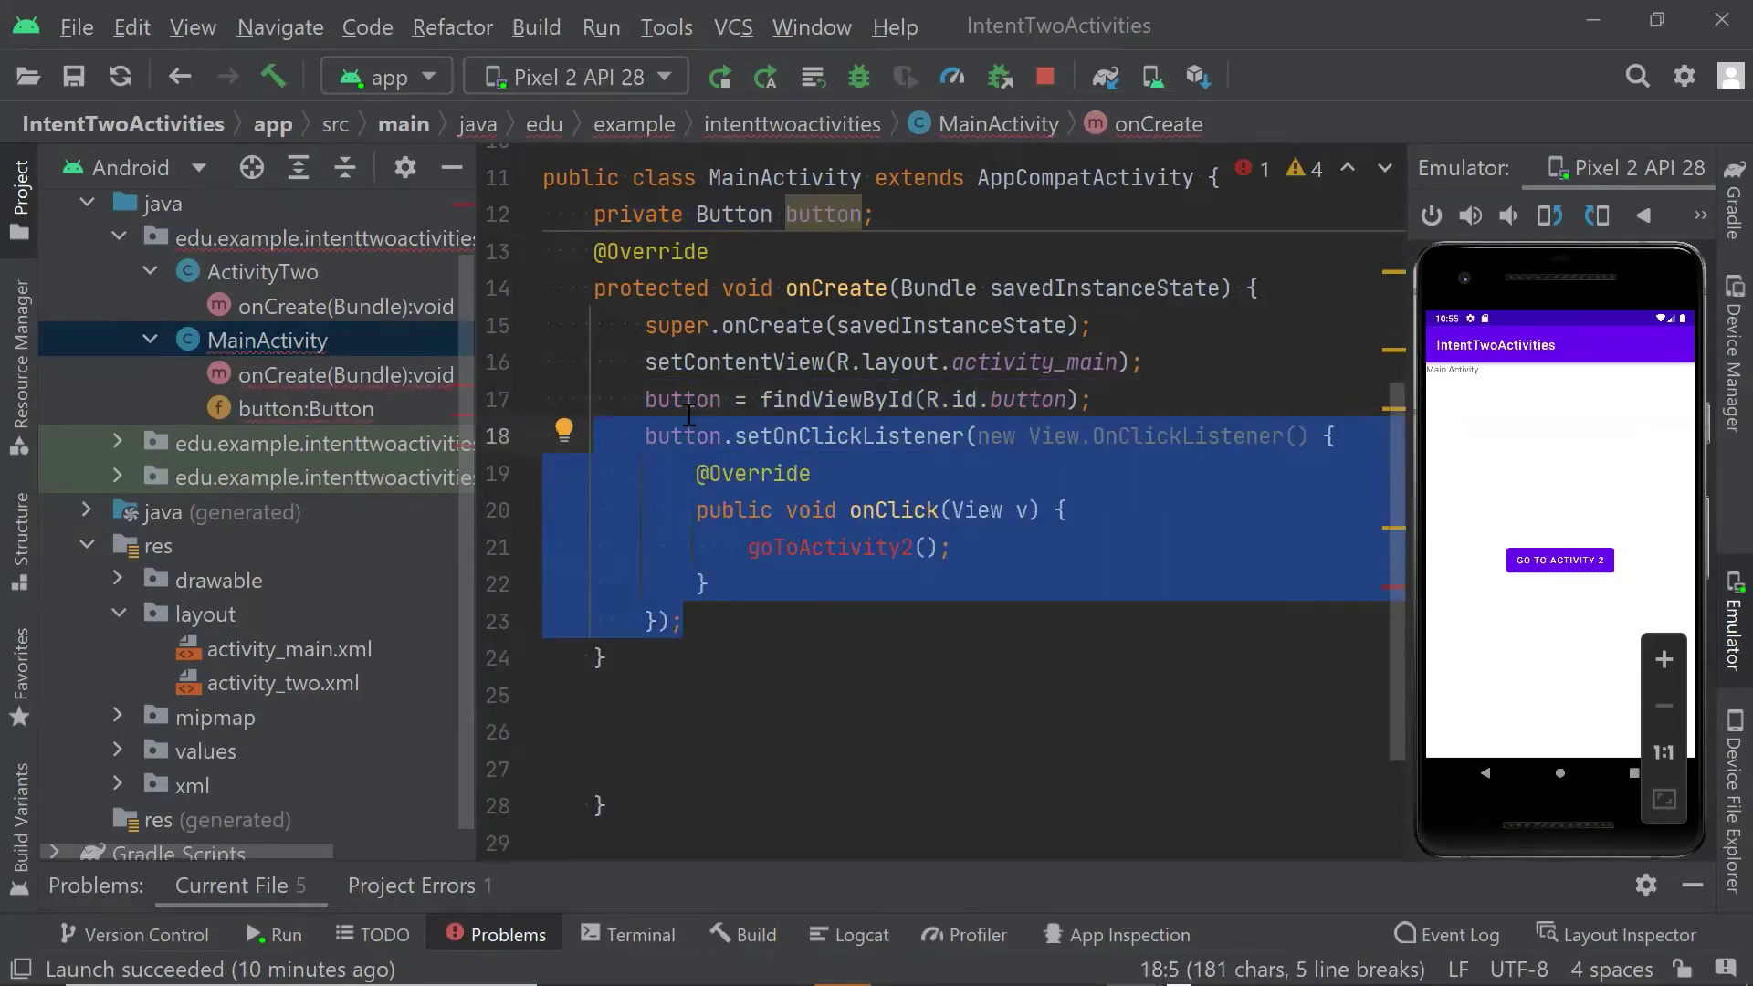
key("Down")
key("Down")
key("Down")
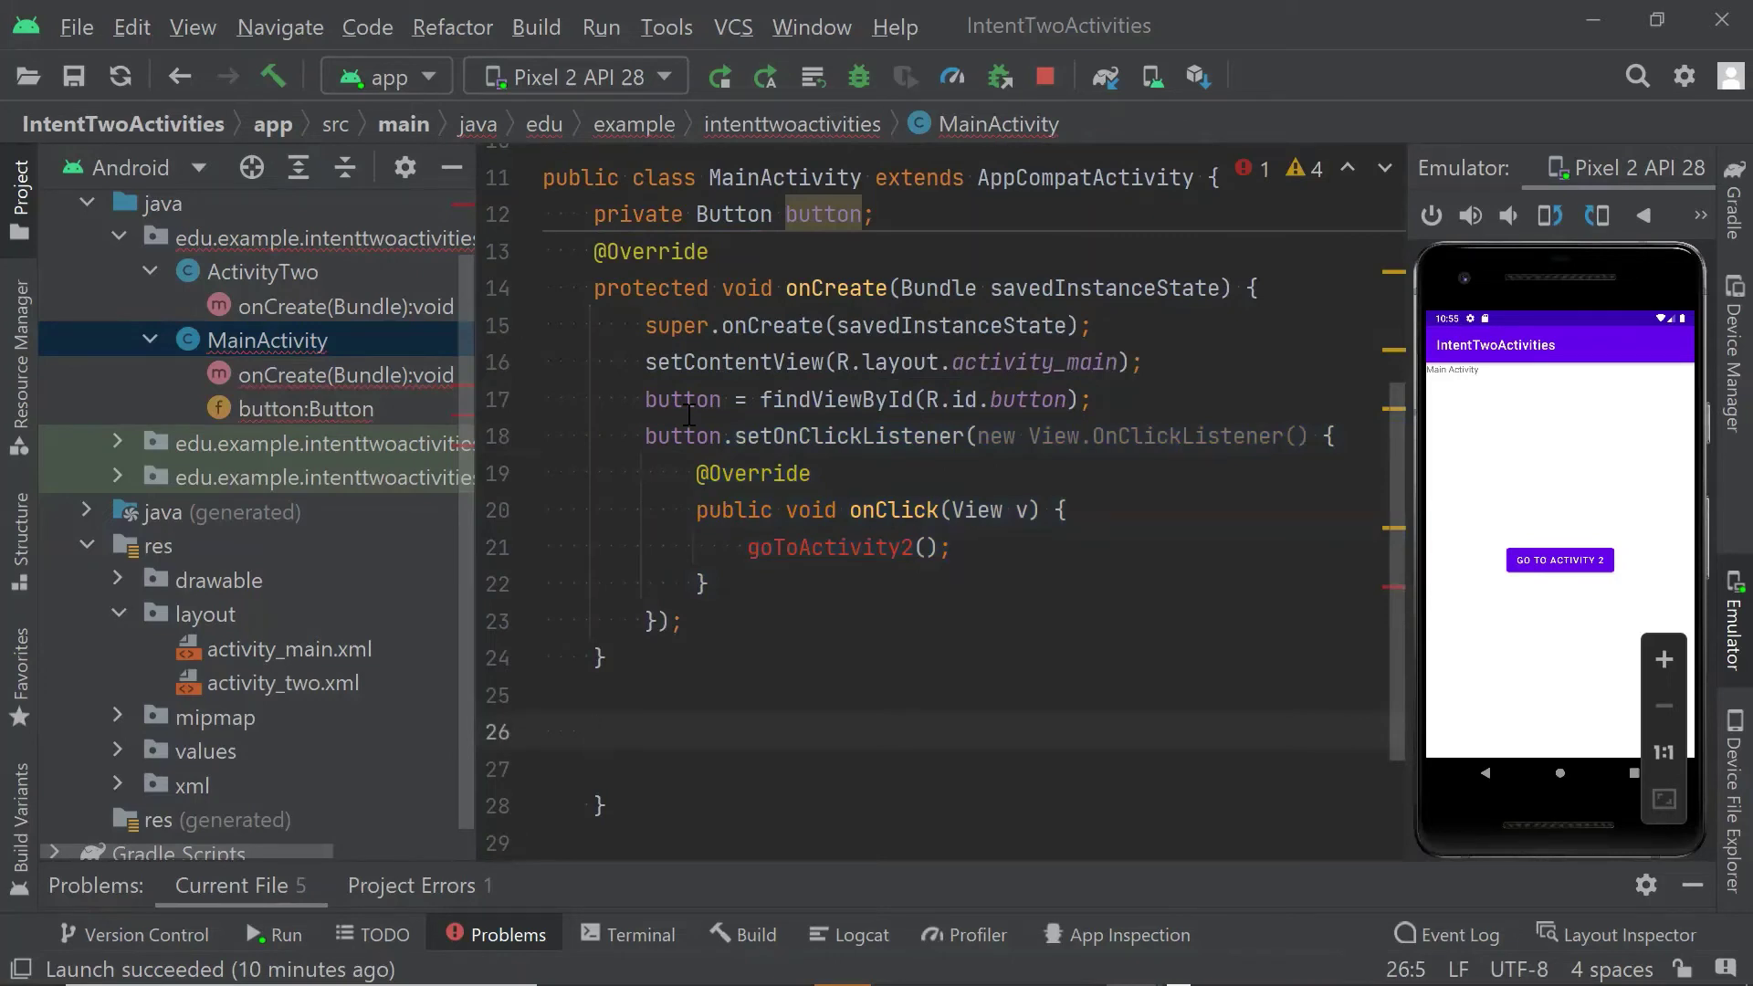
- Add goToActivity2() with Intent intent = new Intent(this, ActivityTwo.class) and startActivity(intent)
key("ctrl+v")
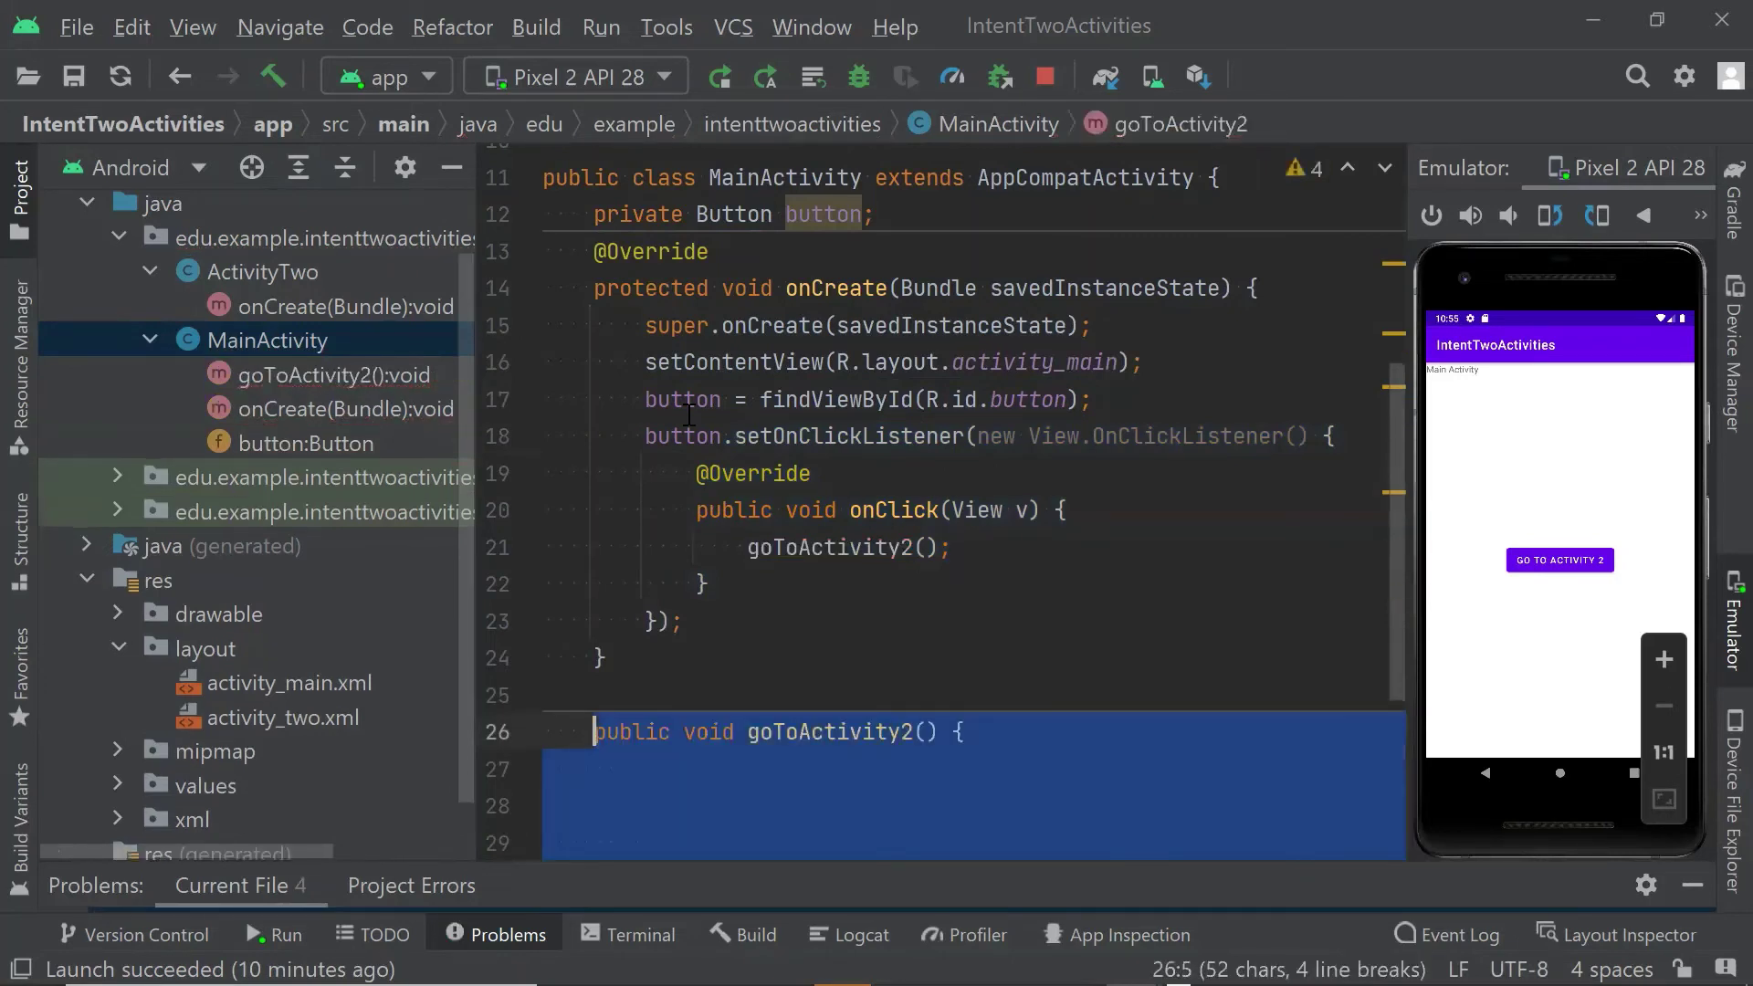
key("Down")
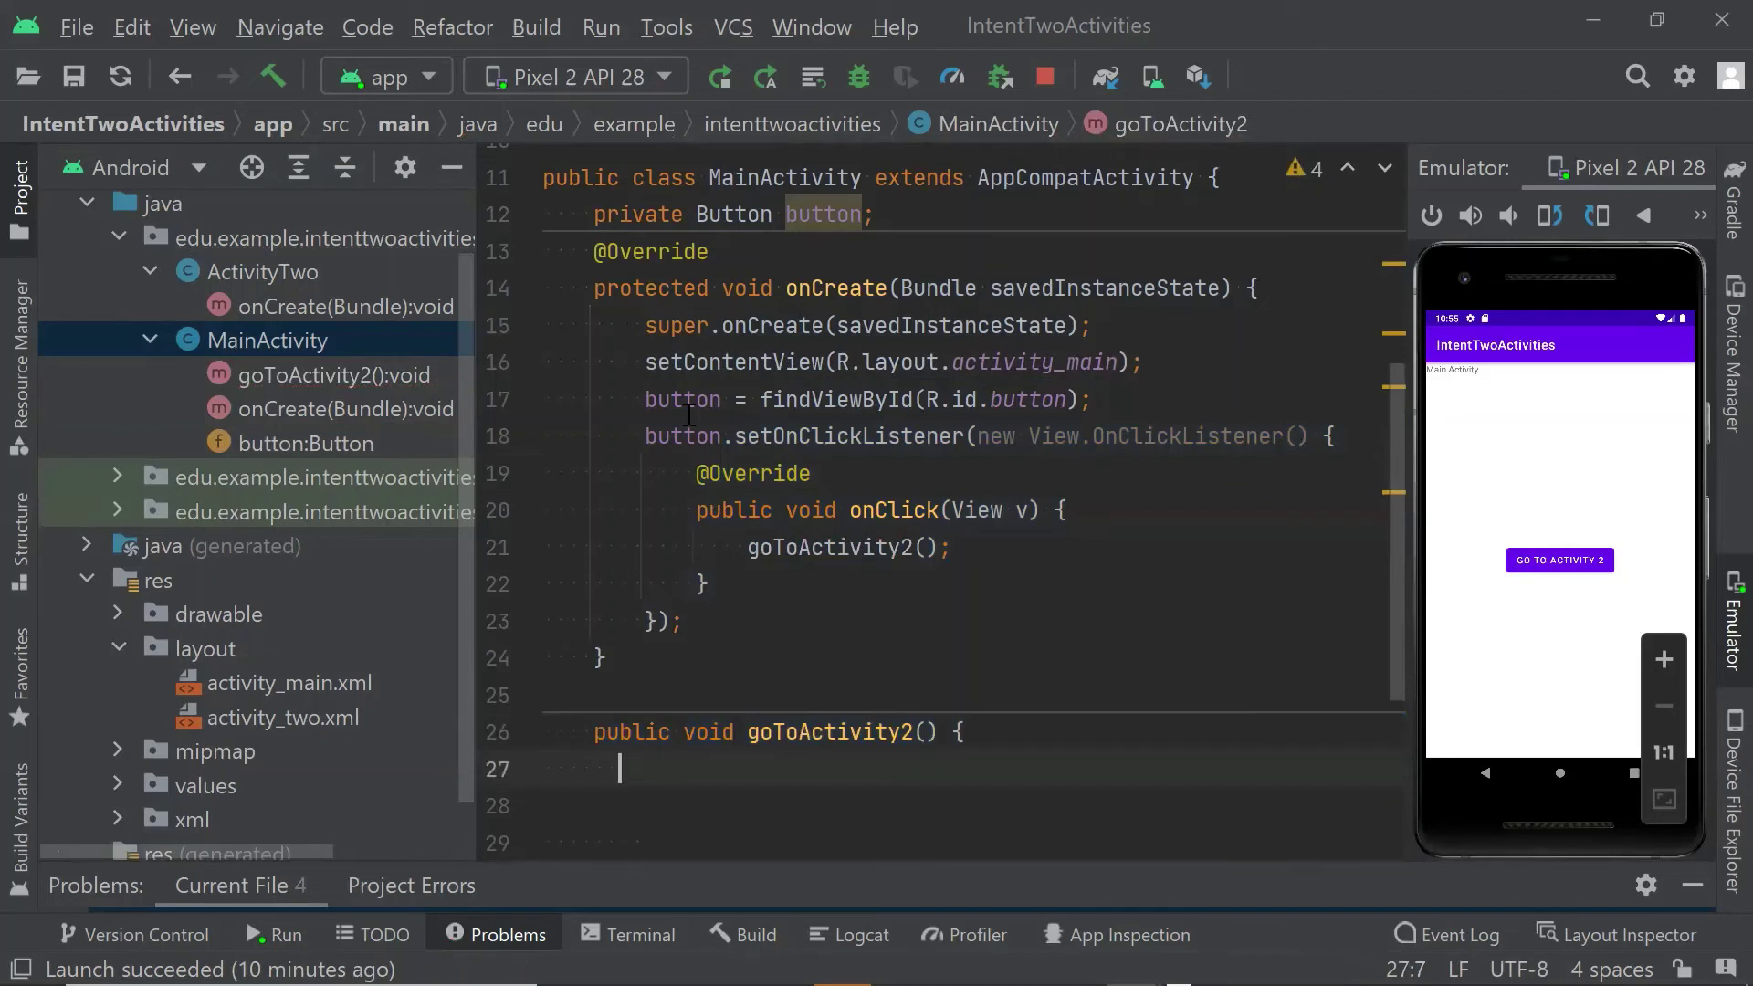
type("Intent intent = new Intent(this, ActivityTwo.class);")
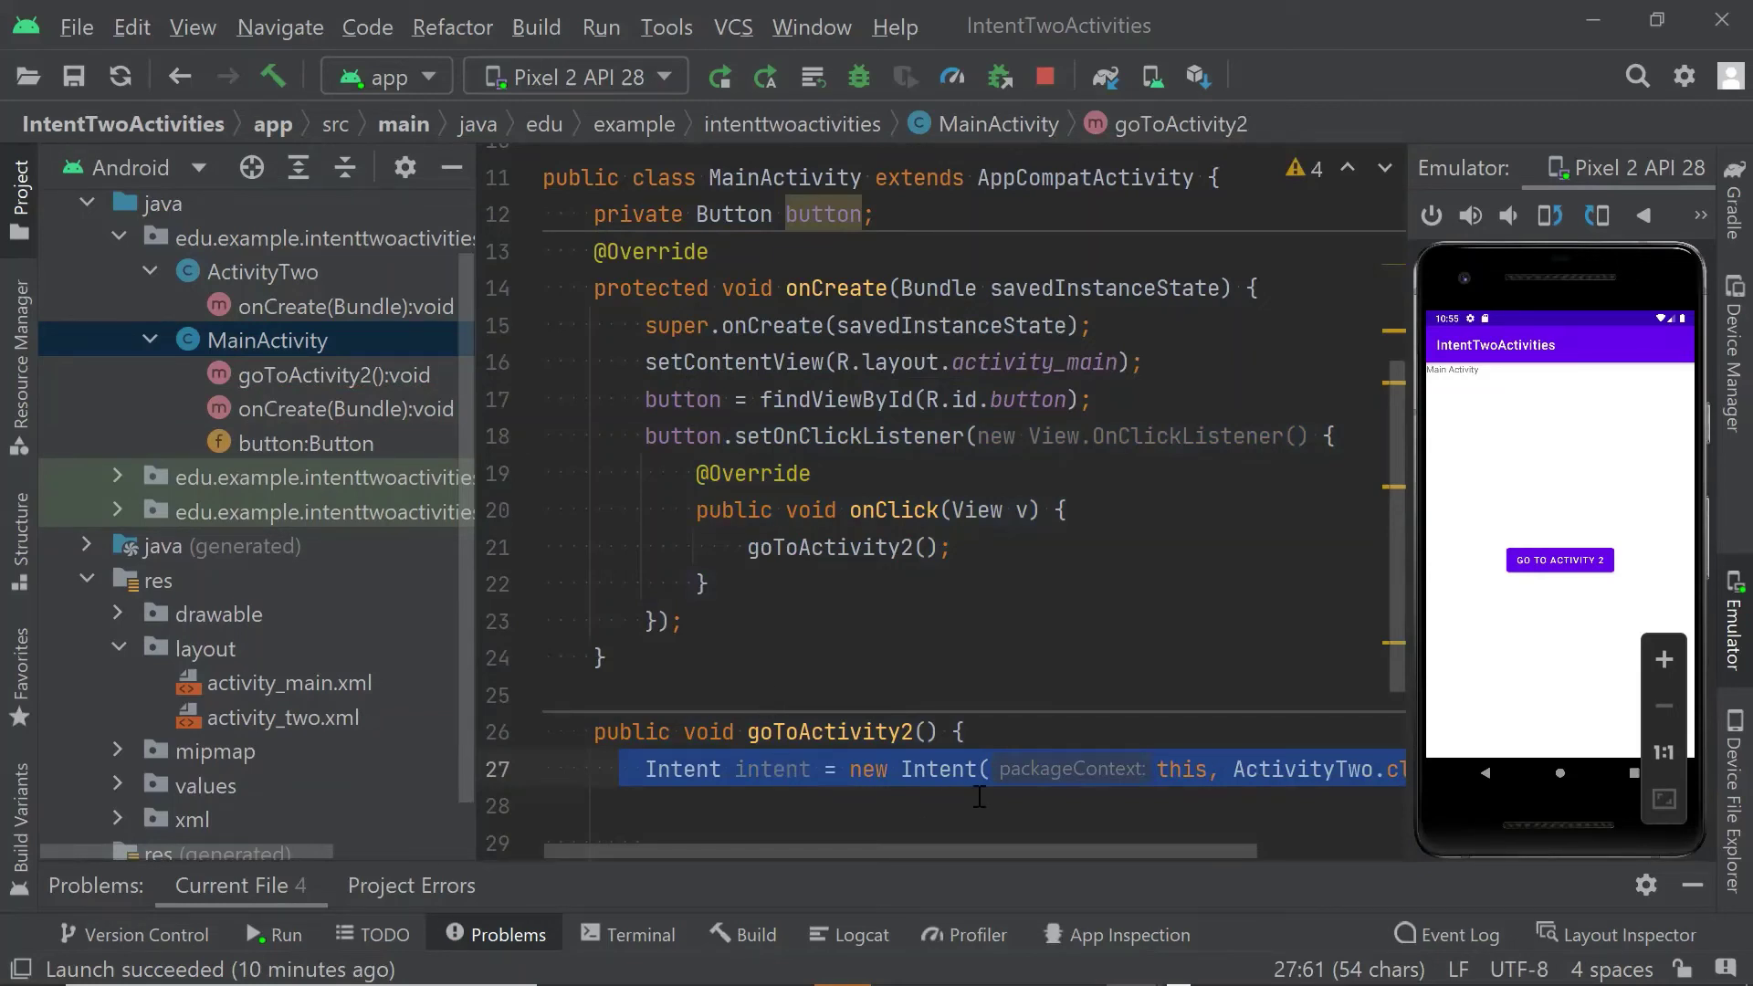
scroll(1085, 737, "down", 2)
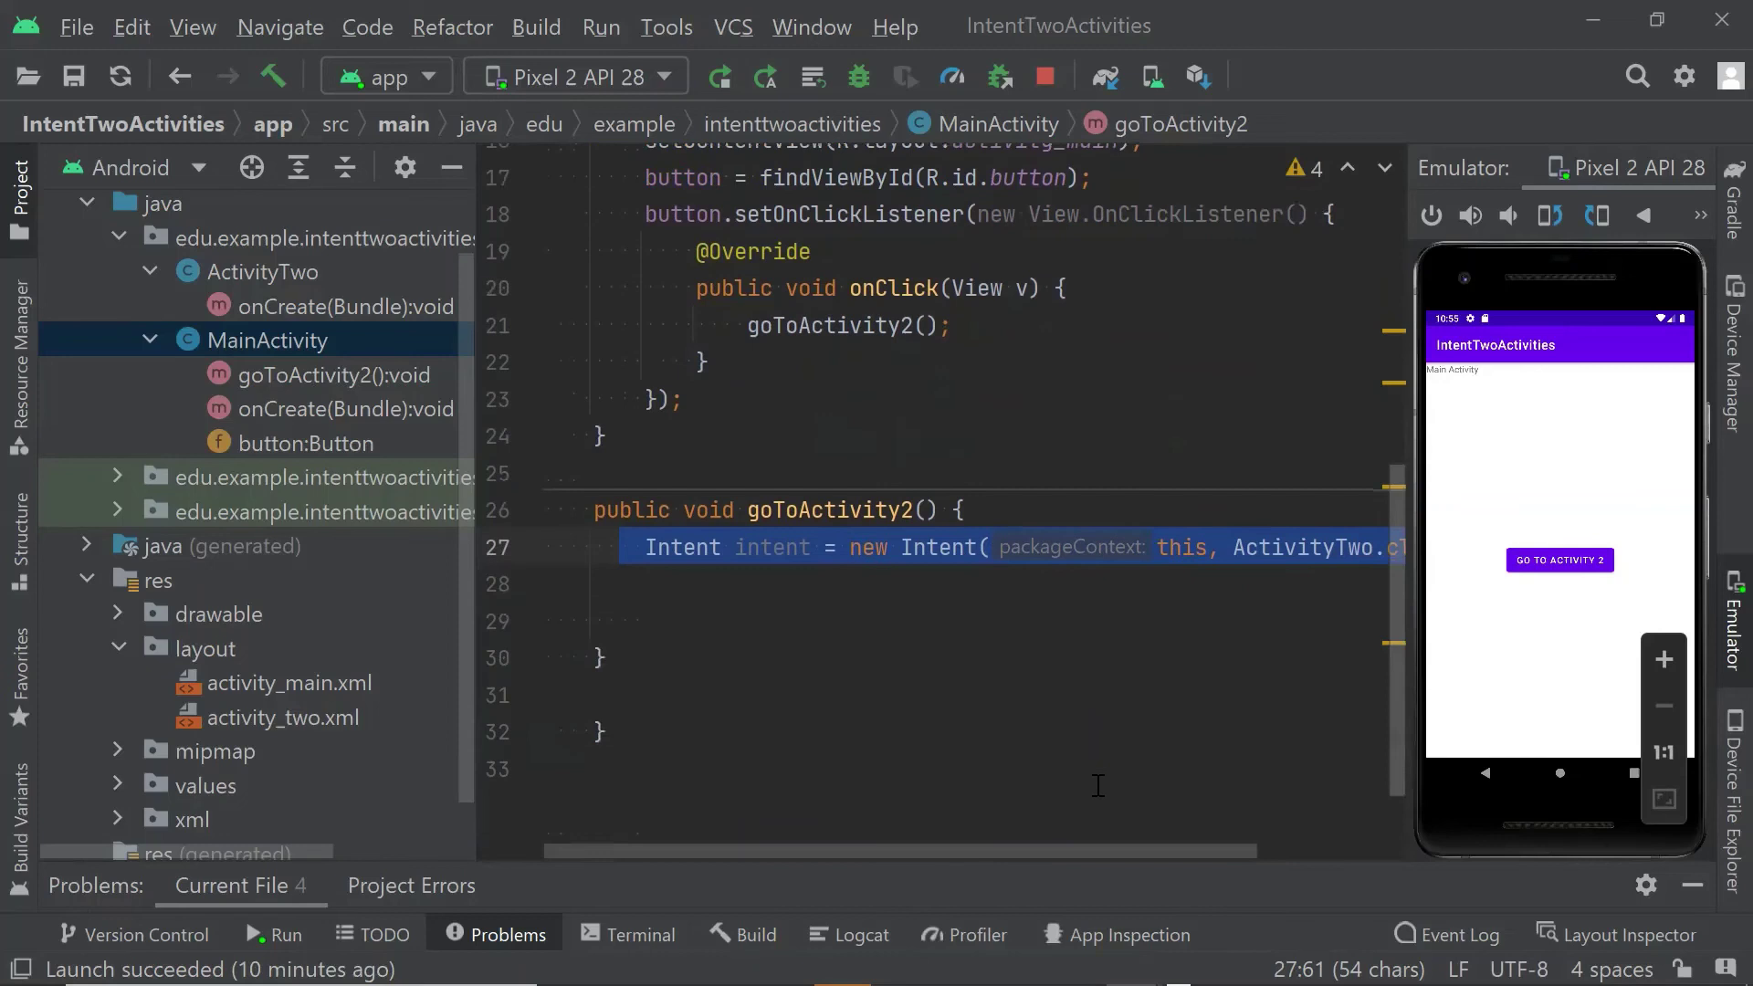
left_click(1233, 551)
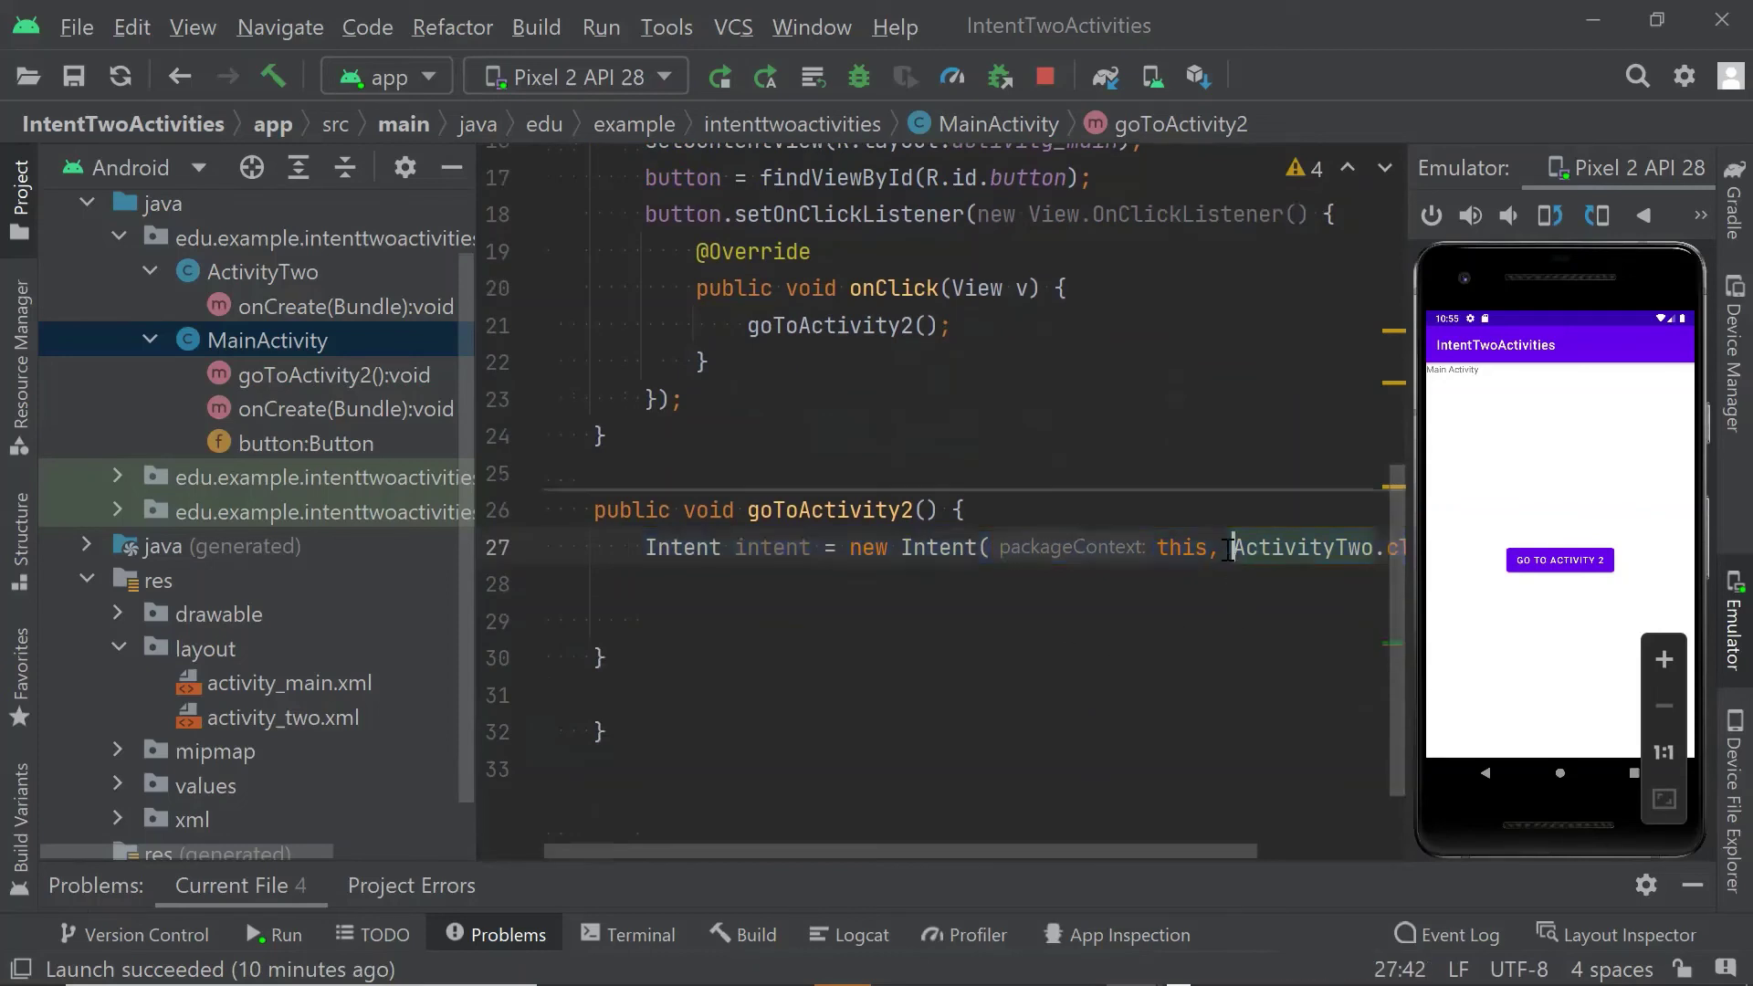
left_click(998, 613)
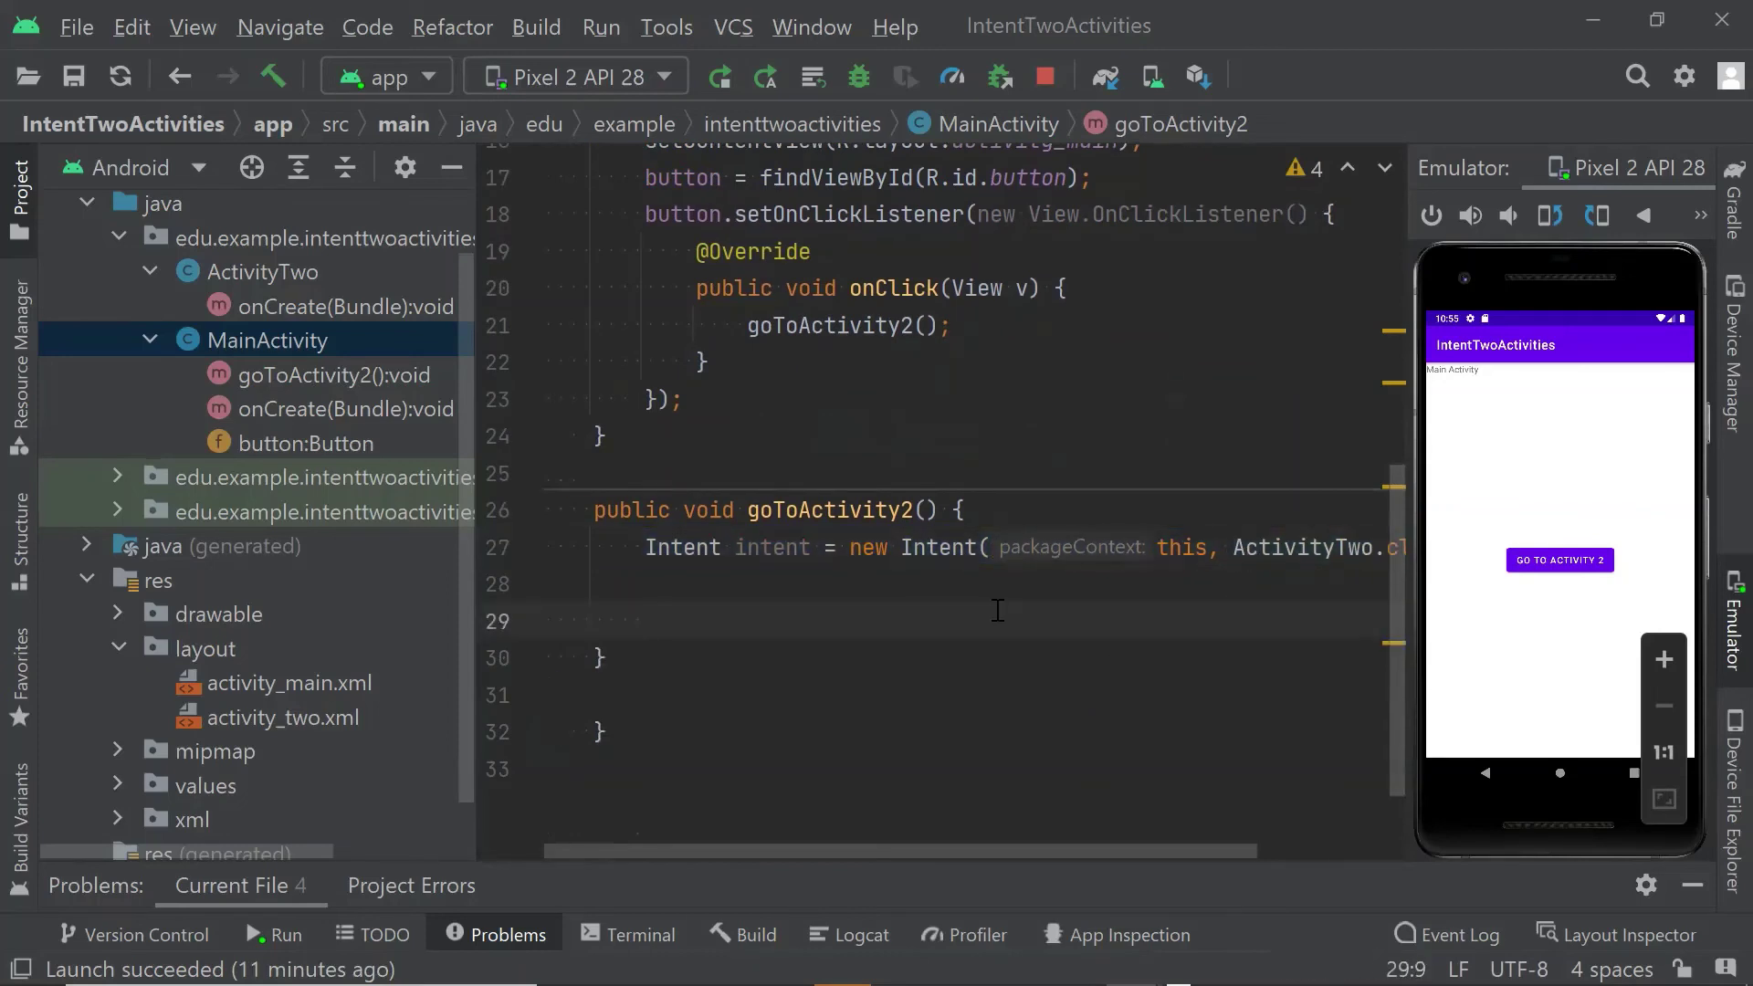
type("startActivity(intent);")
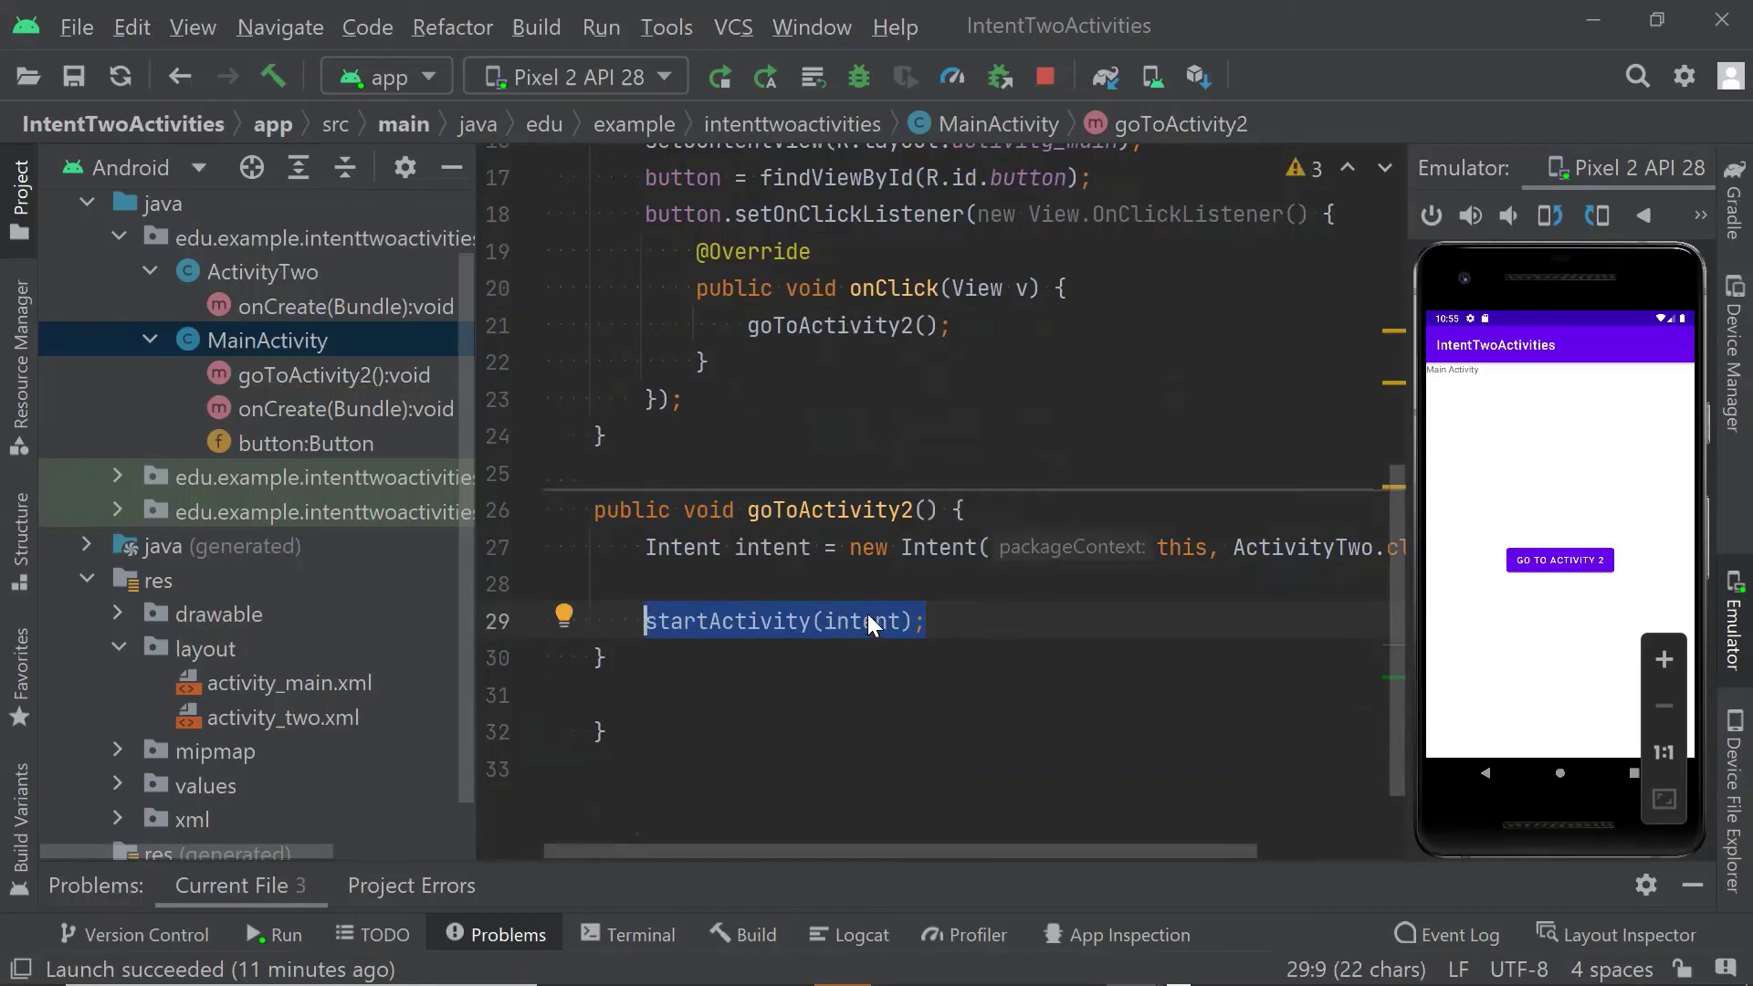
left_click(886, 674)
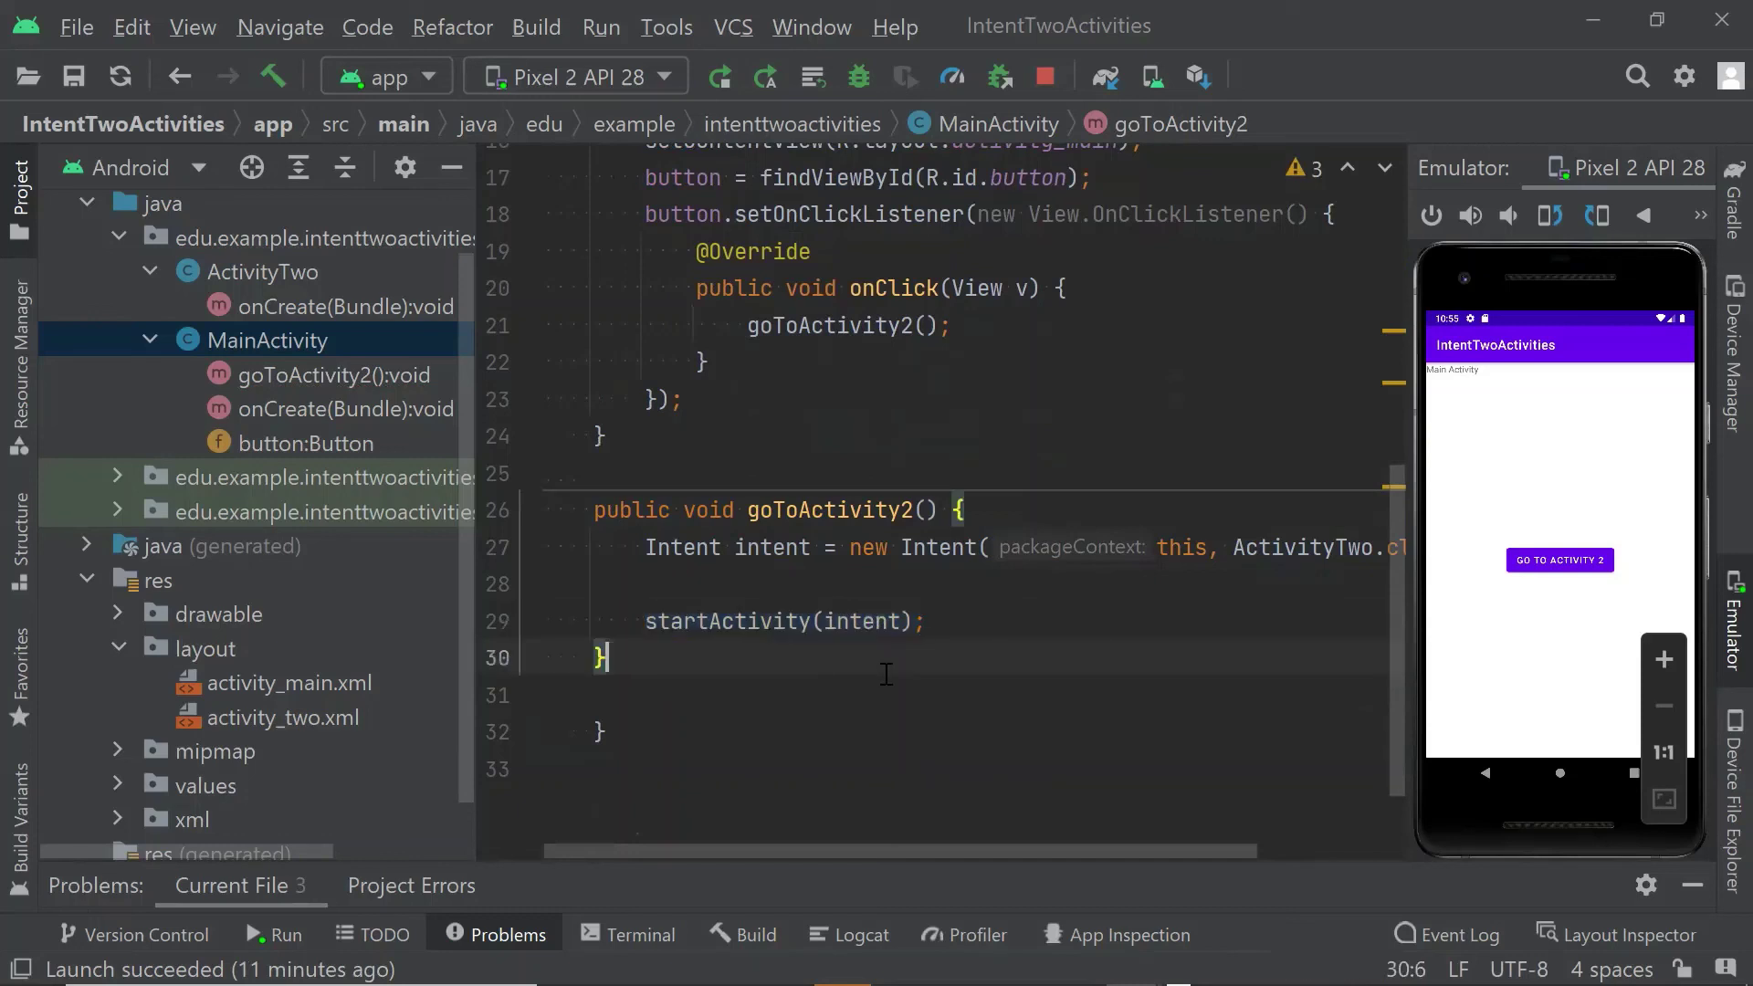